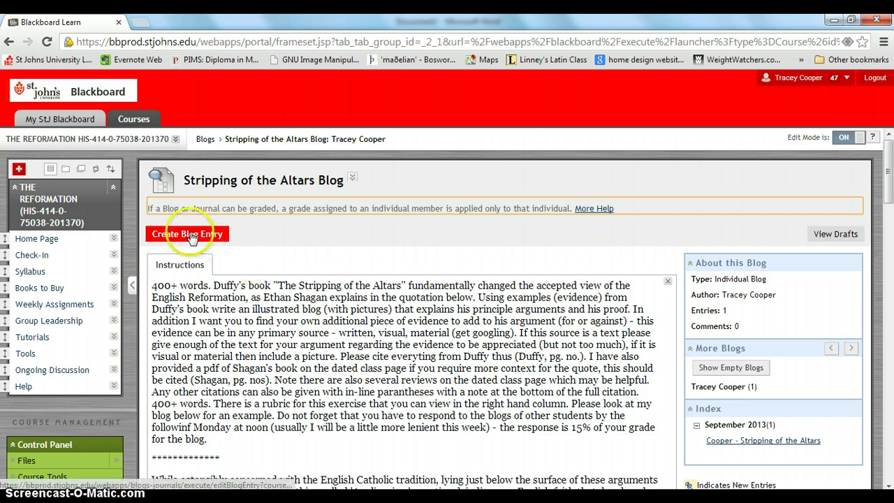
Step: Start a new entry in the Stripping of the Altars blog and keep the message editor's full set of formatting tools shown
click(192, 237)
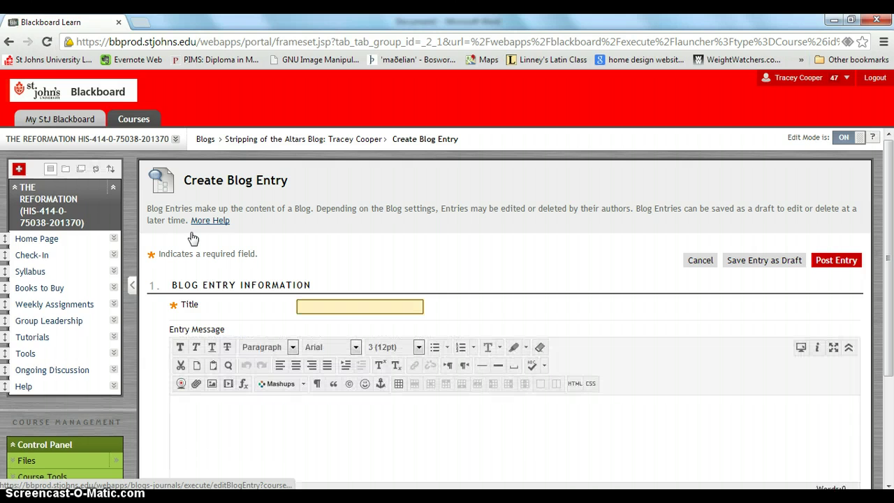
click(649, 410)
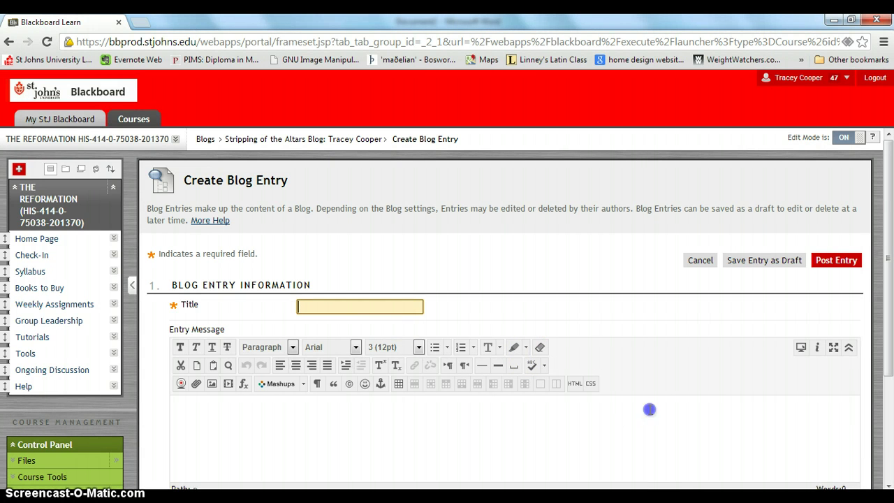
click(849, 348)
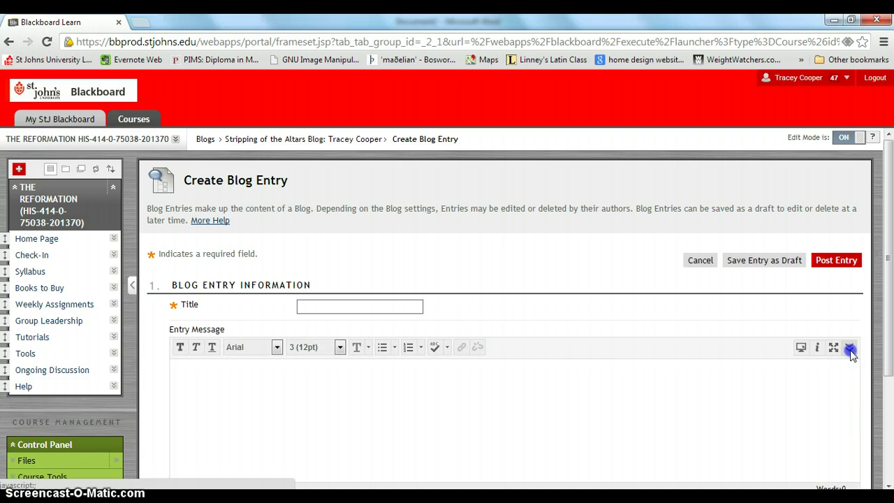
click(849, 348)
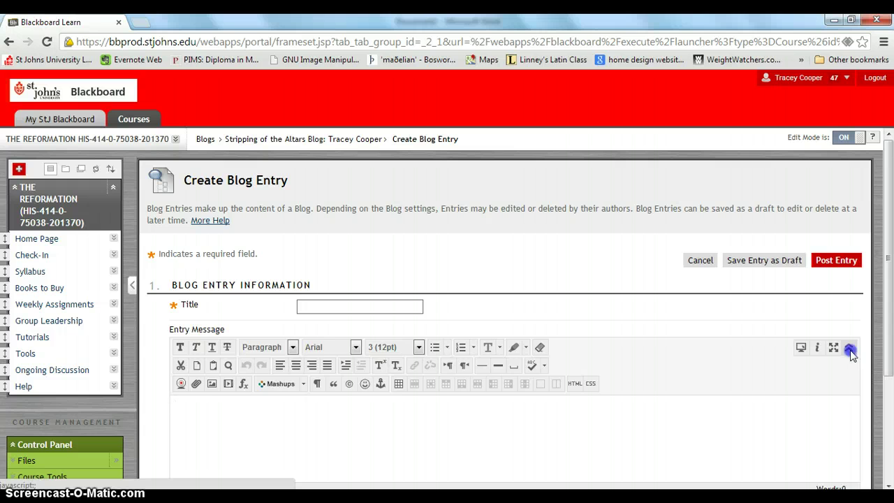
click(849, 349)
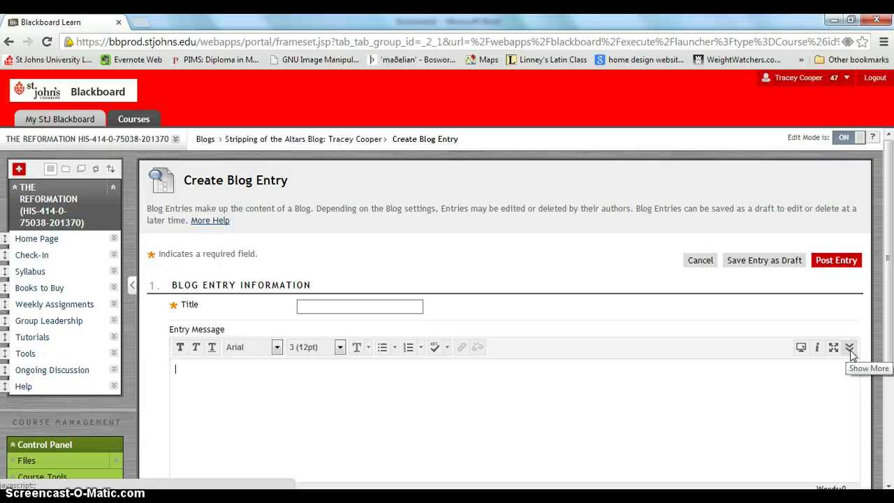
click(849, 349)
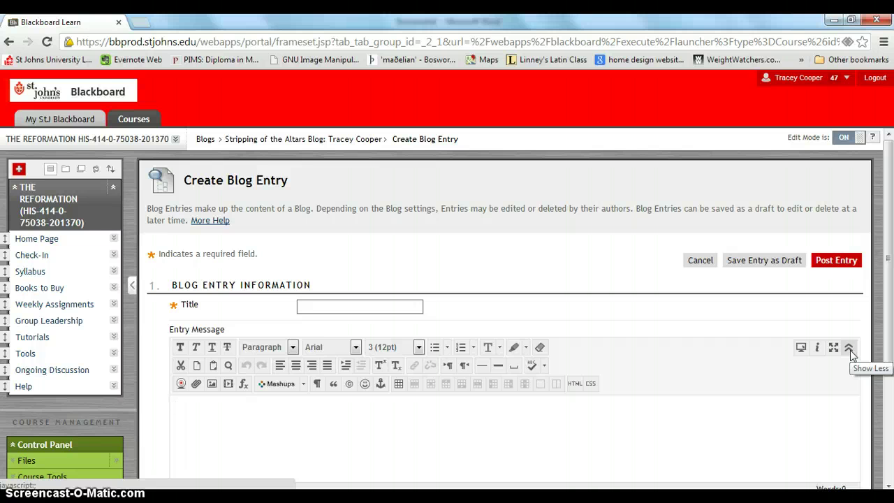
Step: Title the blog entry with the author's surname followed by " - Stripping of the Altars"
click(300, 307)
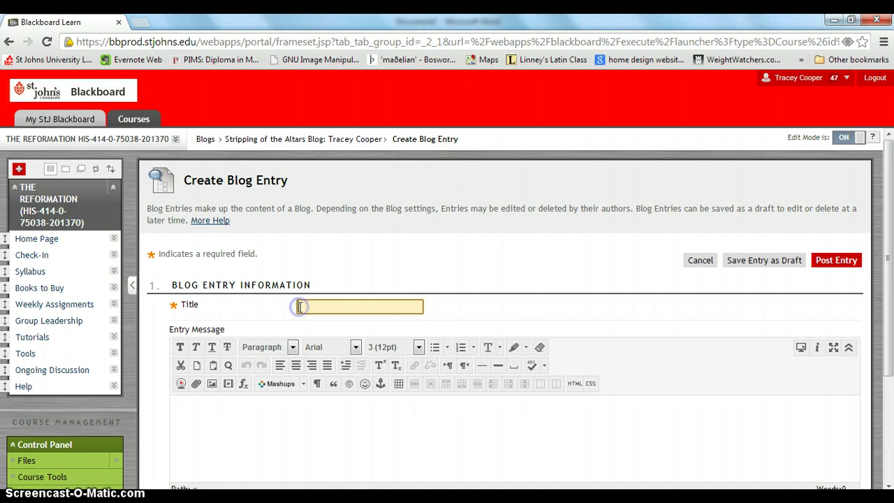
text(Cooper)
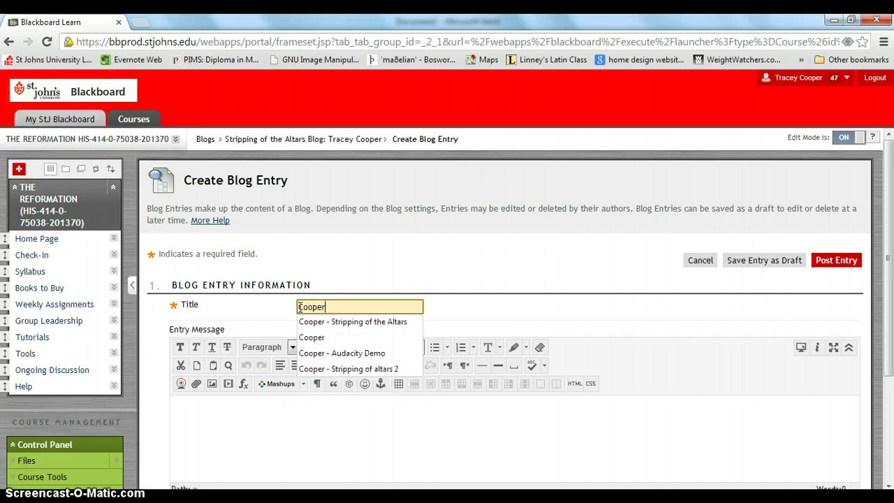
text( - )
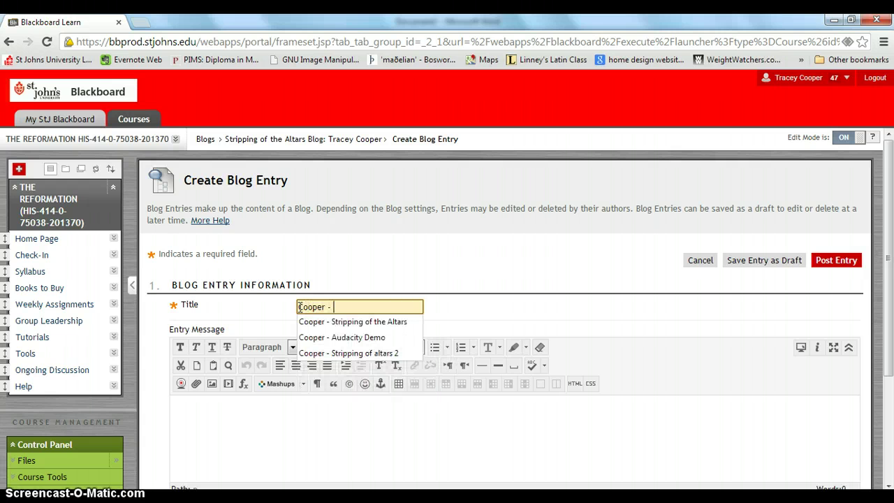
text(S)
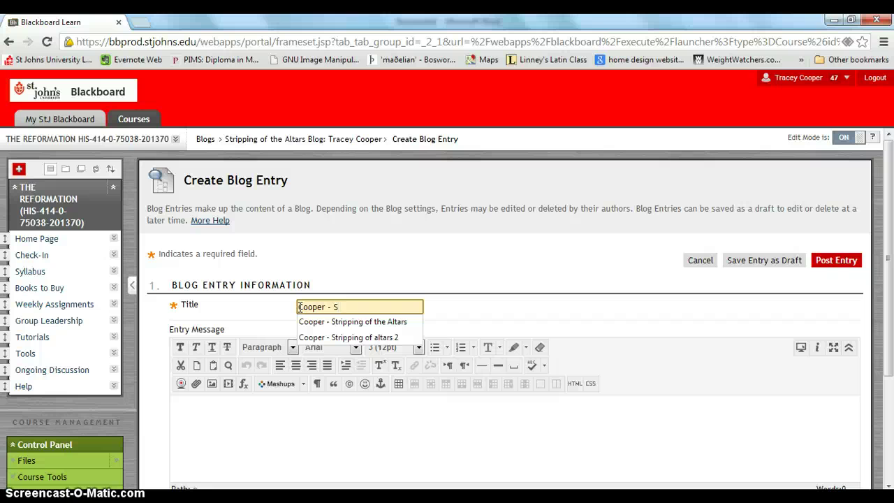
text(tri)
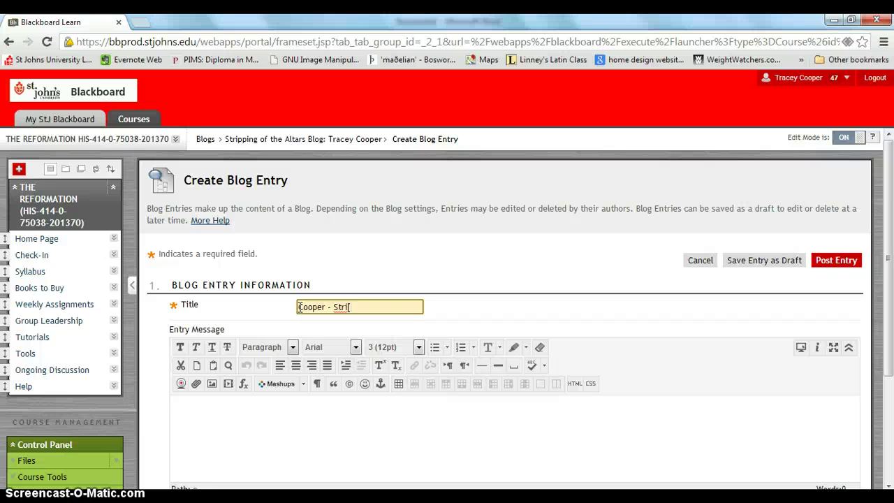
text(ppi)
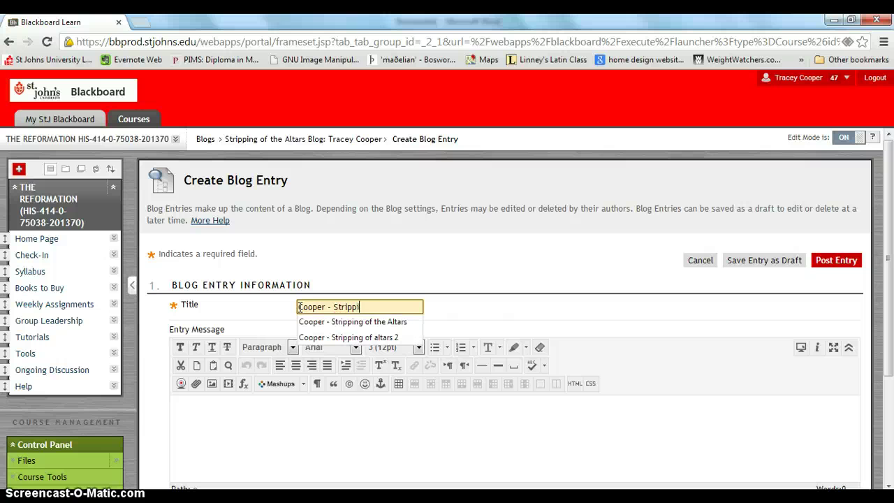
text(ng of th)
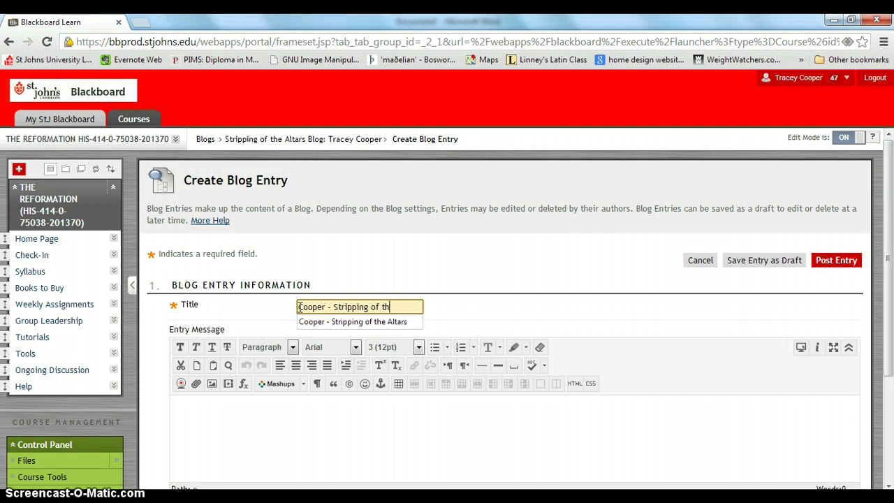
text(e Altars)
Step: Paste the copied essay text into the entry message
click(189, 403)
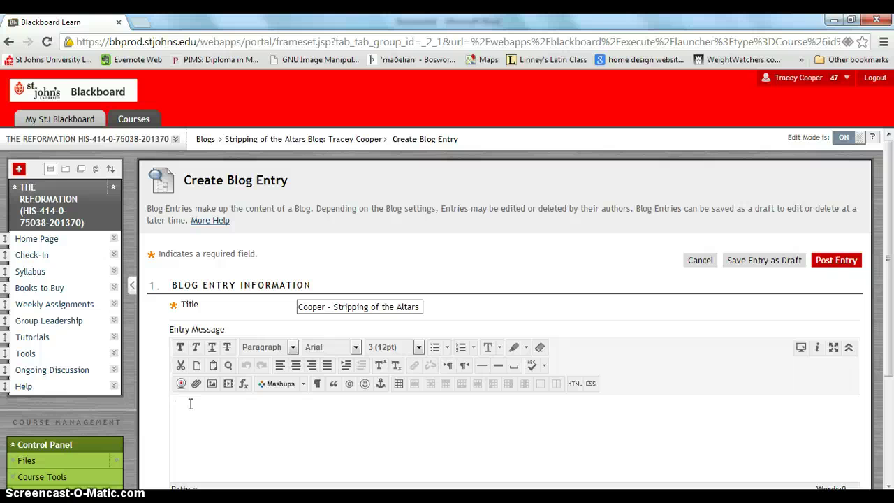
click(190, 403)
key(ctrl+v)
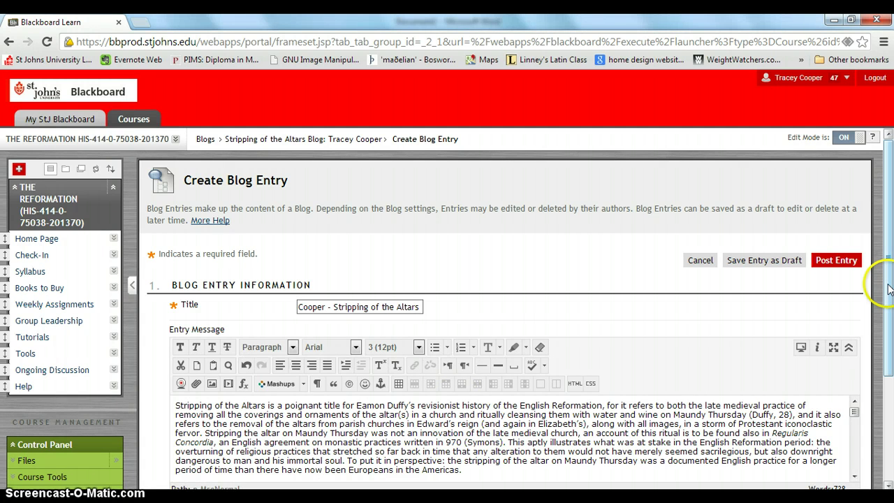
Step: Format the entire entry message in Georgia at size 4 (14pt)
scroll(890, 302, down, 1)
drag(891, 302, 890, 305)
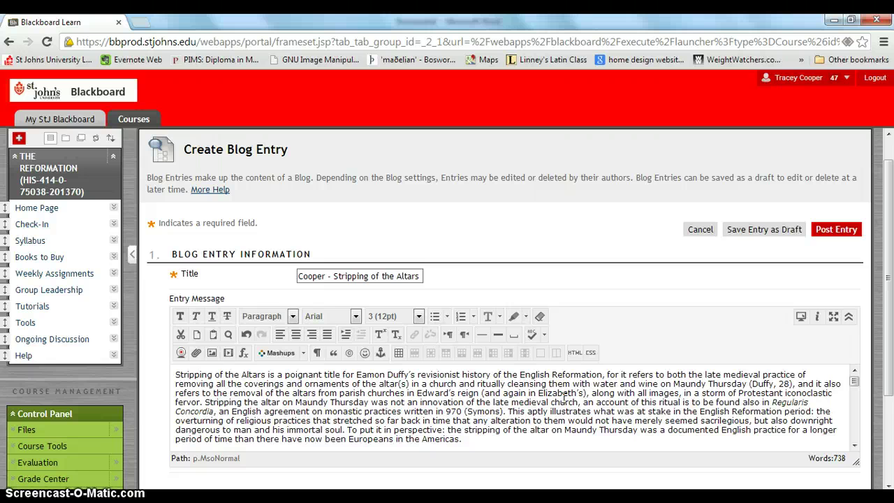
click(179, 375)
drag(179, 375, 459, 485)
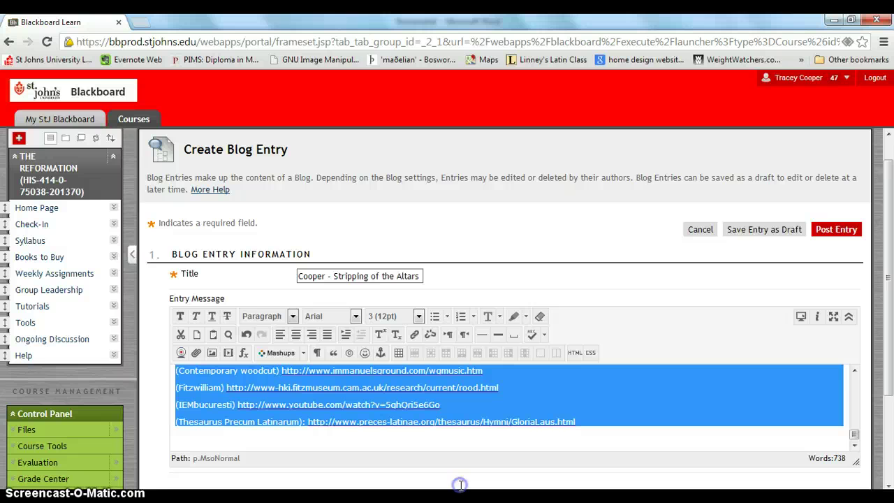
click(356, 316)
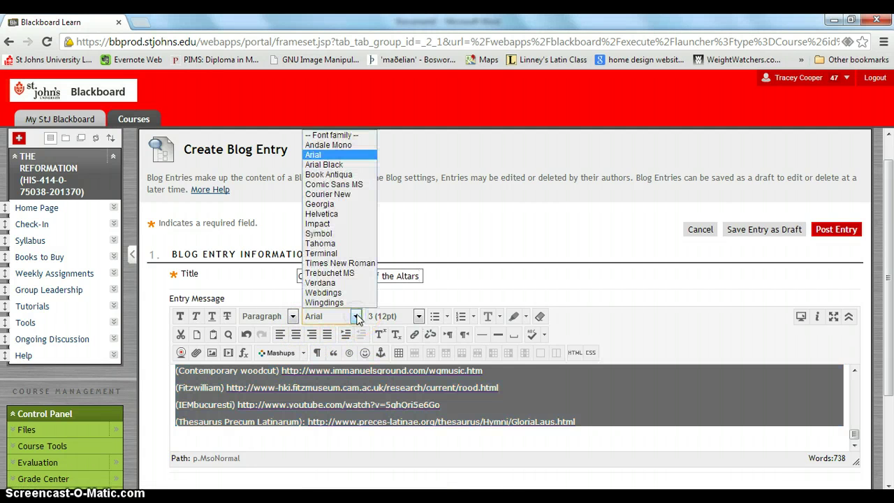
click(347, 205)
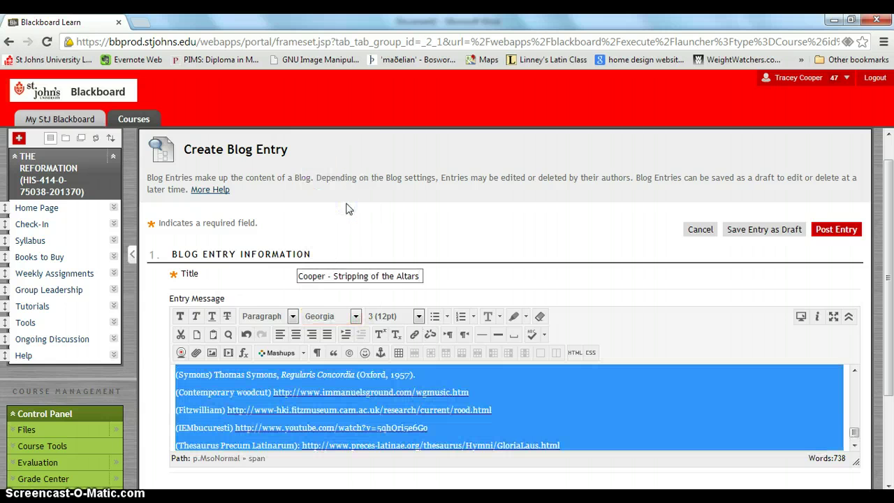
click(418, 316)
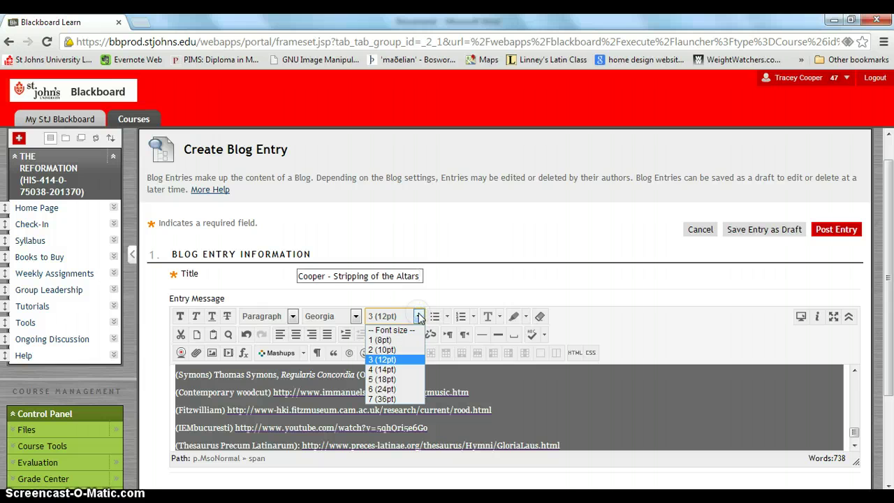
click(390, 370)
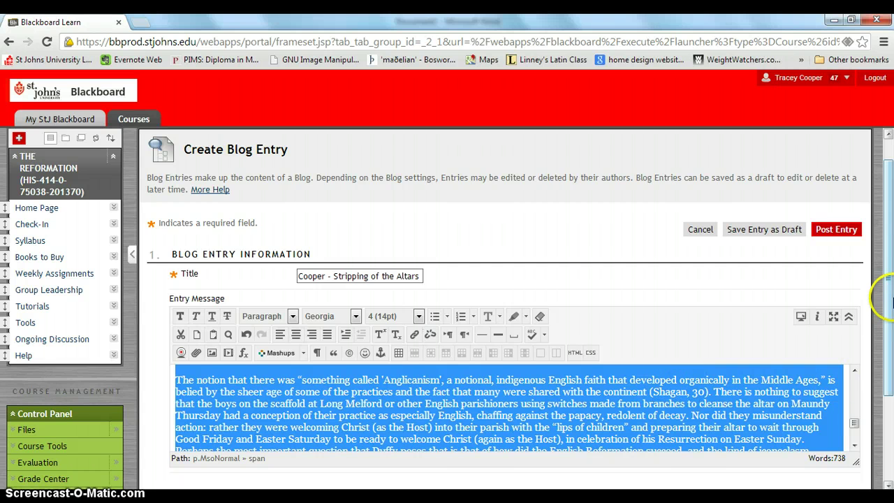
Step: Fully justify the entire selected entry message and clear the selection
drag(885, 296, 890, 325)
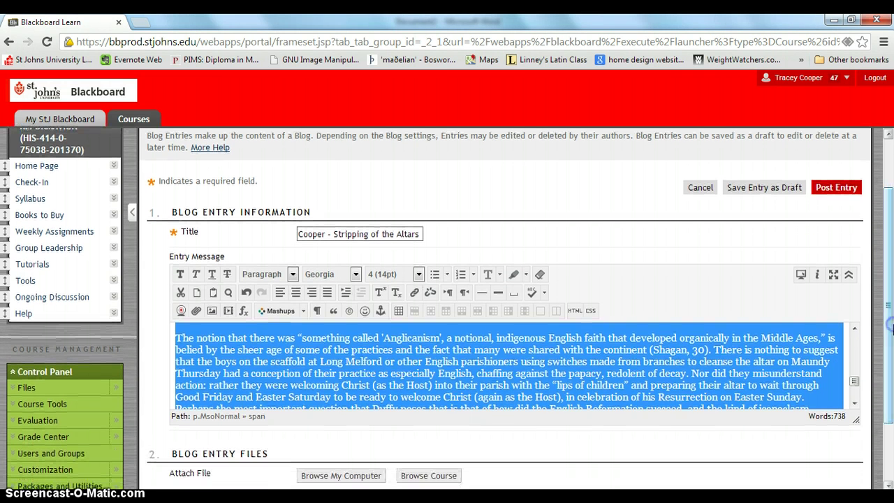
drag(855, 382, 853, 338)
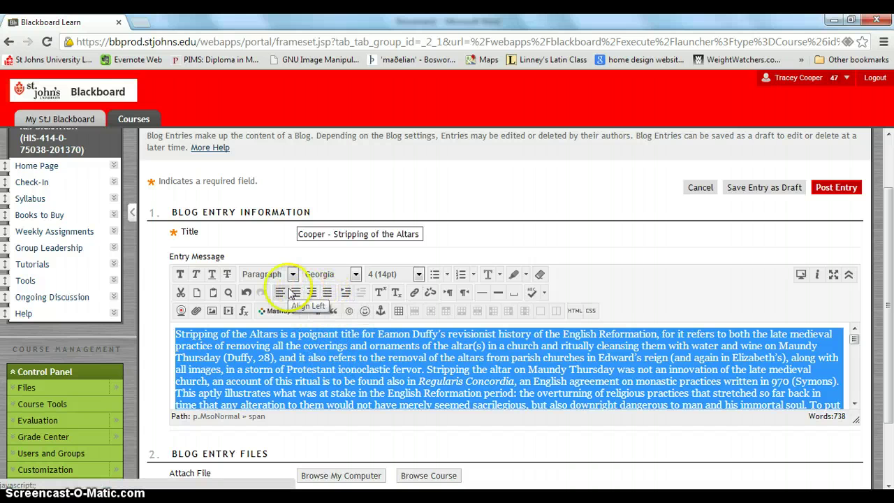
click(327, 294)
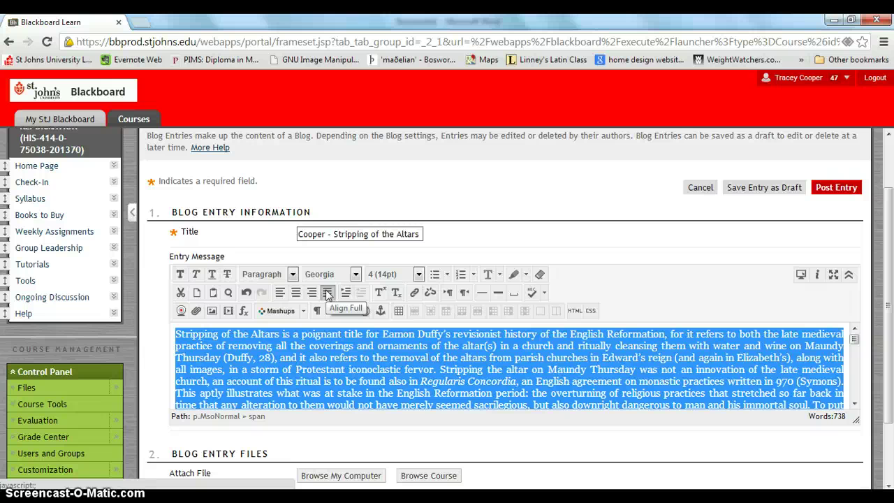
click(343, 345)
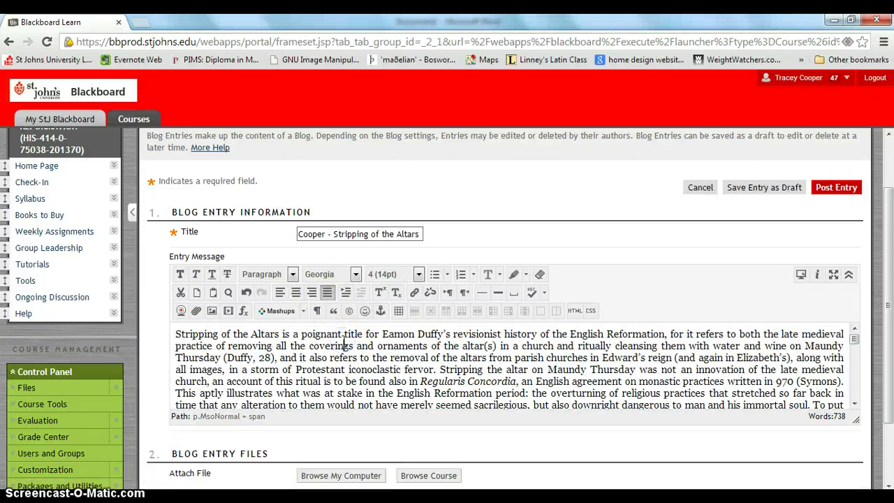
Step: Start inserting an image on the blank line between the woodcut paragraph and the "(Contemporary woodcut)" caption
click(853, 405)
click(853, 405)
click(853, 404)
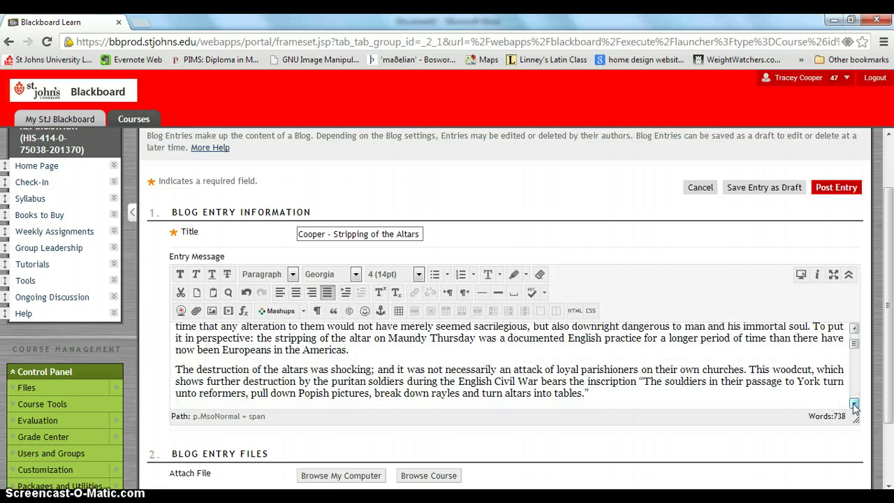
click(853, 405)
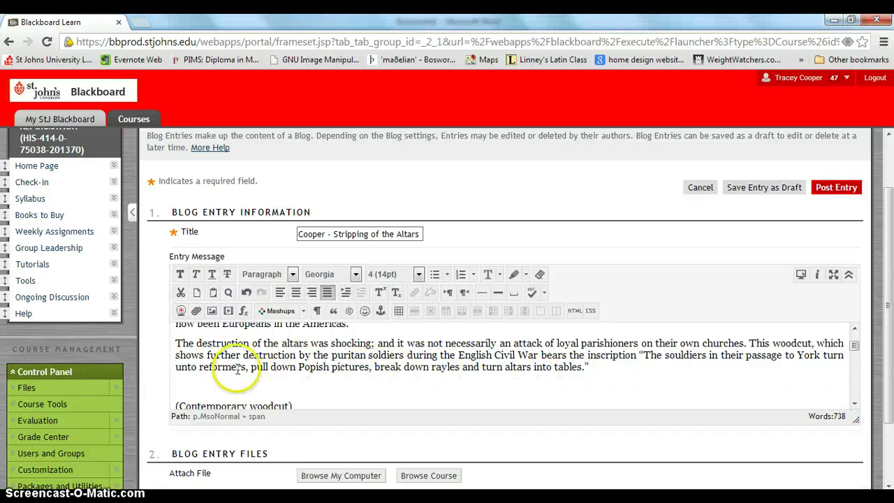
click(183, 384)
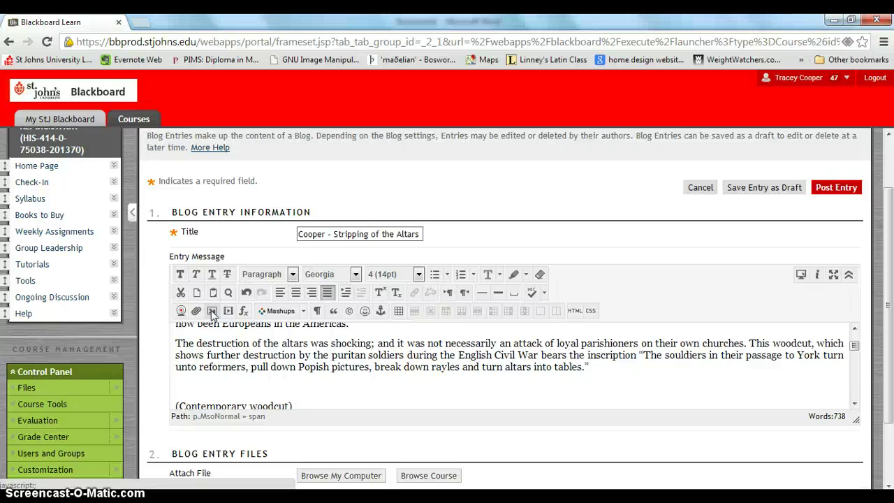
click(210, 310)
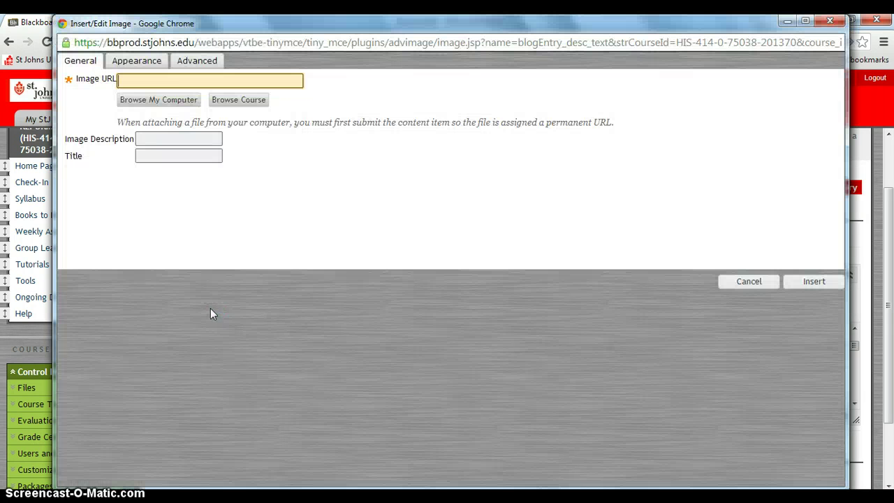
click(210, 297)
click(291, 202)
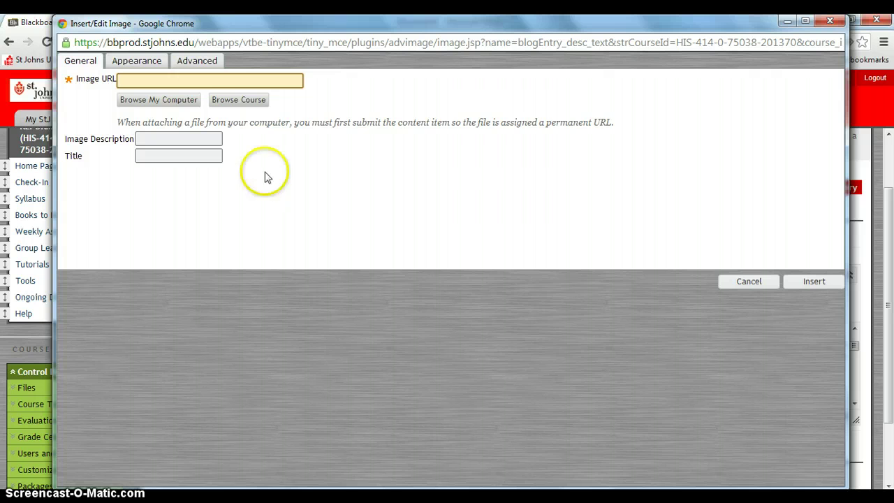
Step: Attach the image file iconoclasm (1) from the computer's Documents > Courses > reformation > images folder
click(143, 100)
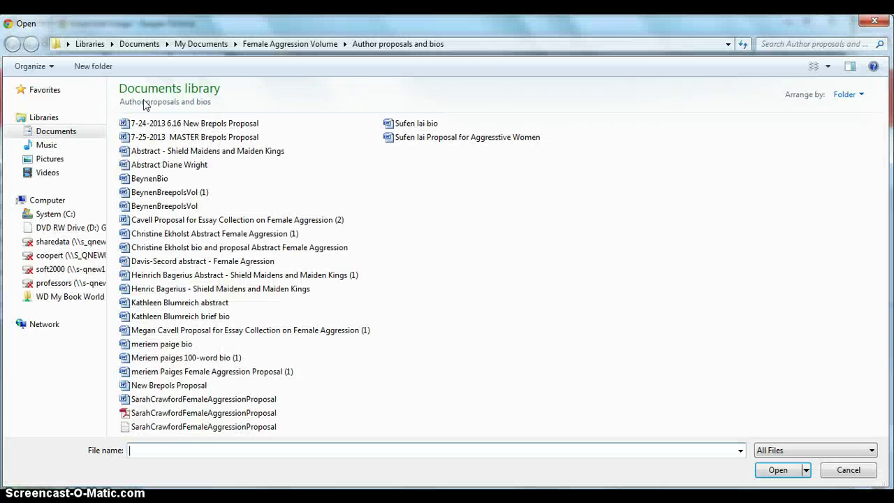
click(67, 132)
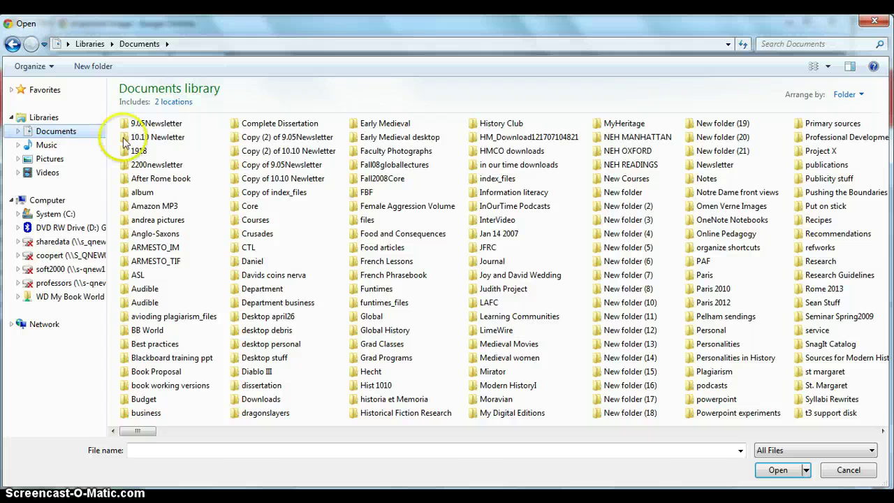
double_click(255, 220)
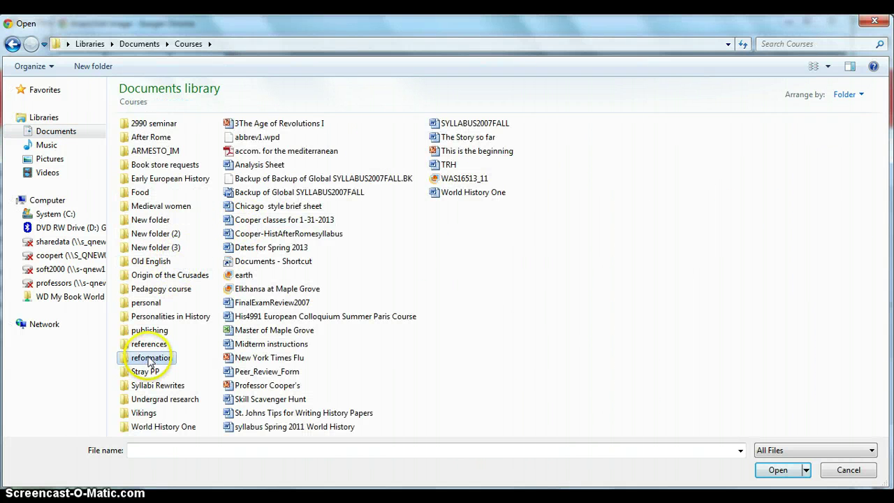
double_click(144, 358)
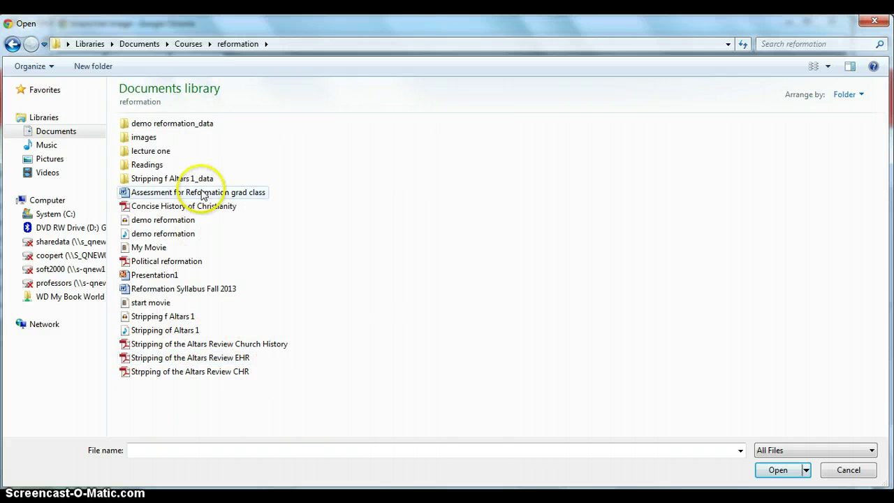
double_click(142, 137)
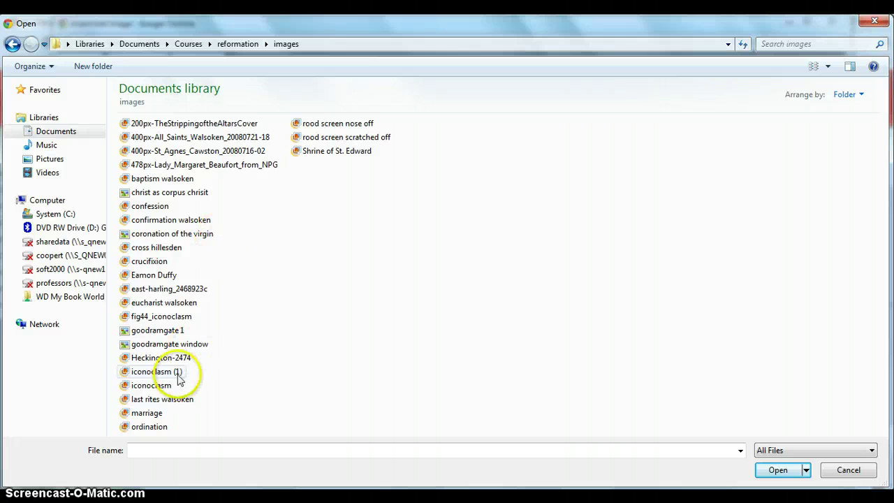
click(161, 377)
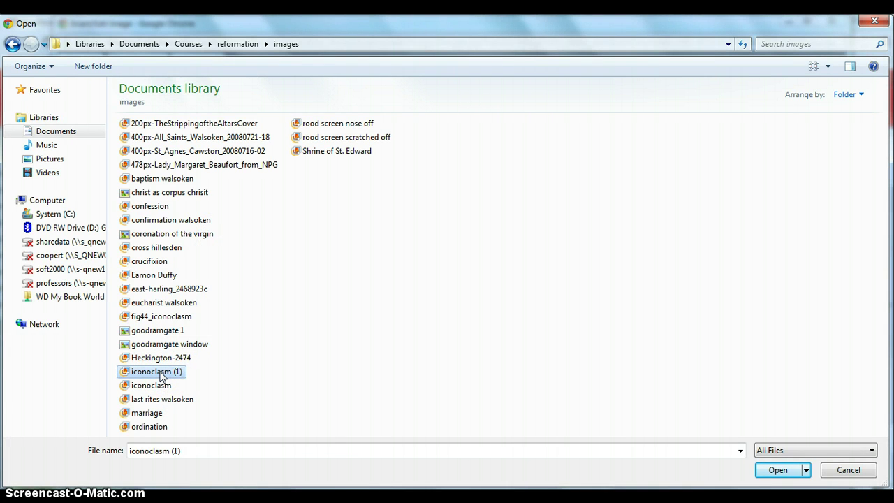
click(775, 470)
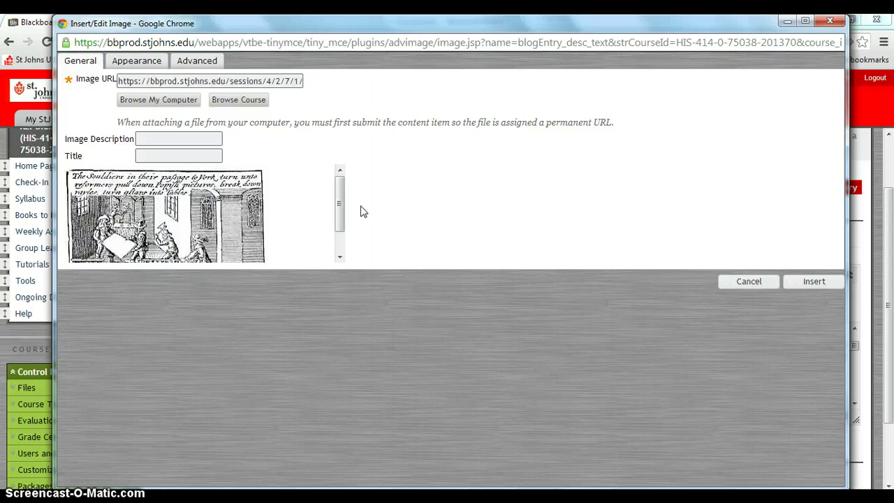
Step: Set the woodcut image's width to 411 px with constrained proportions
click(138, 61)
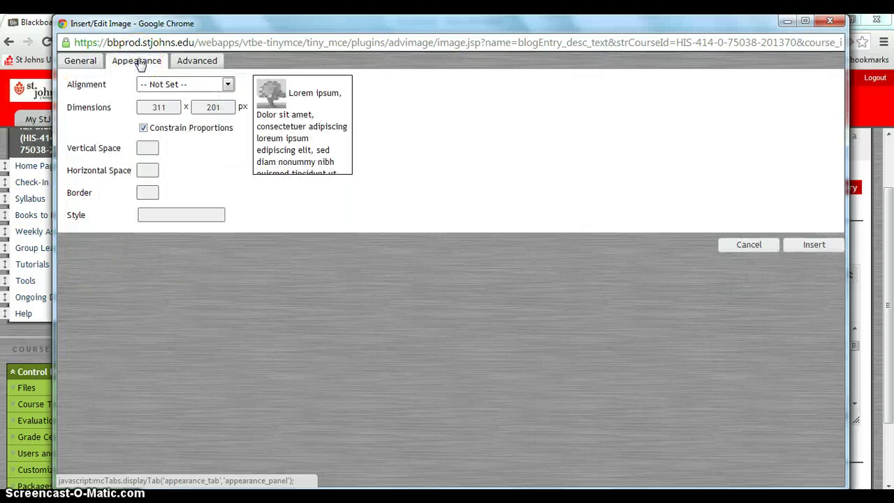
click(87, 61)
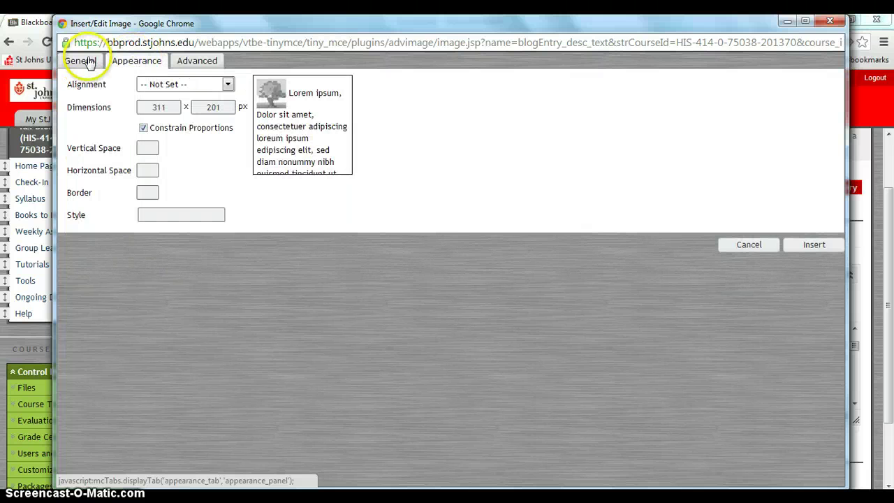
click(120, 61)
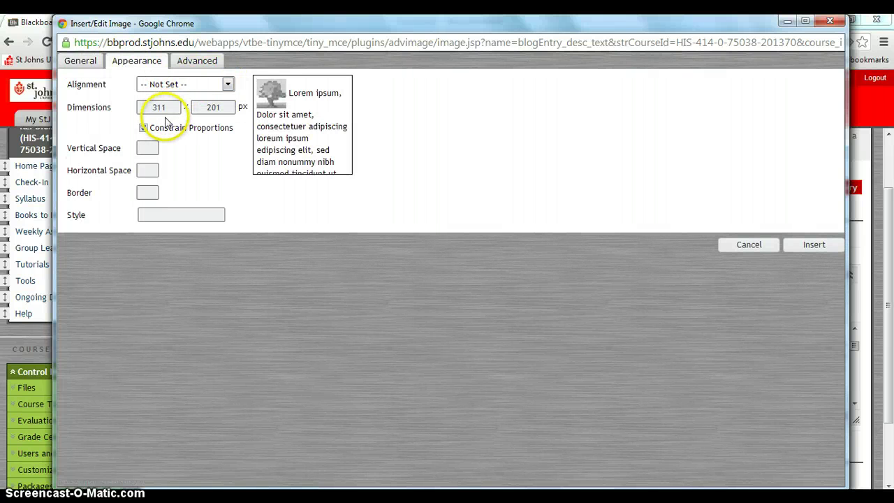
click(160, 107)
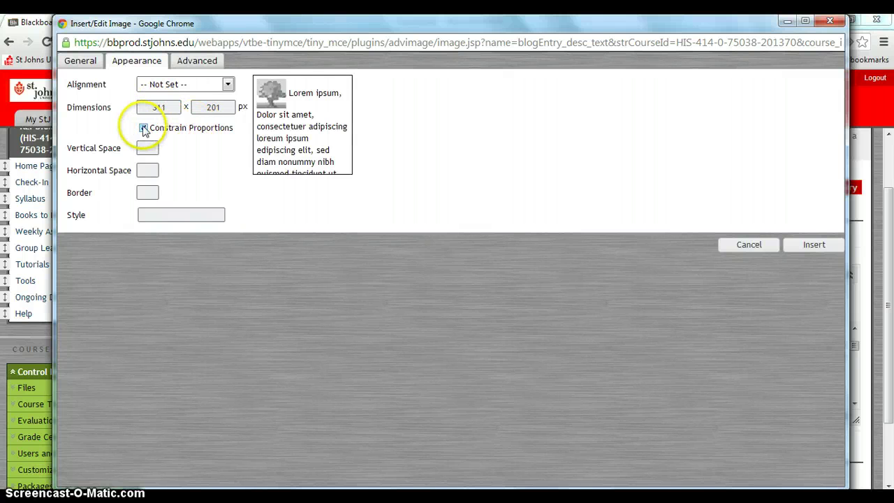
click(158, 107)
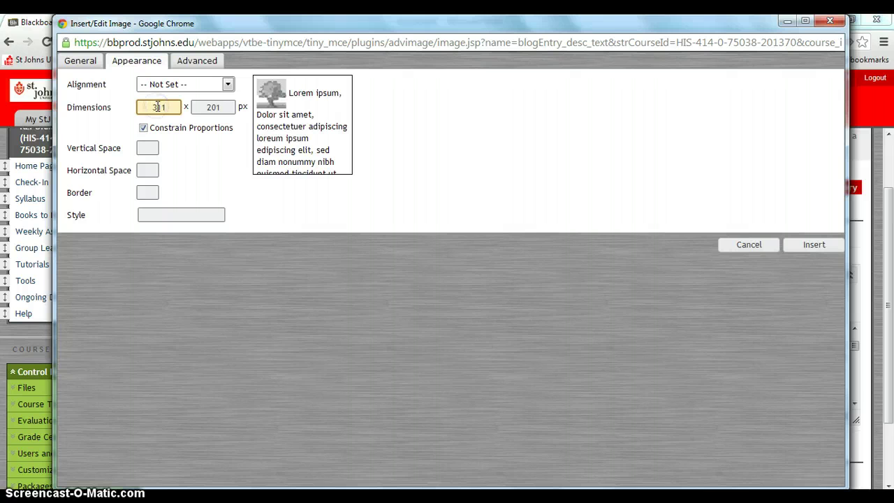
key(BackSpace)
text(4)
click(179, 144)
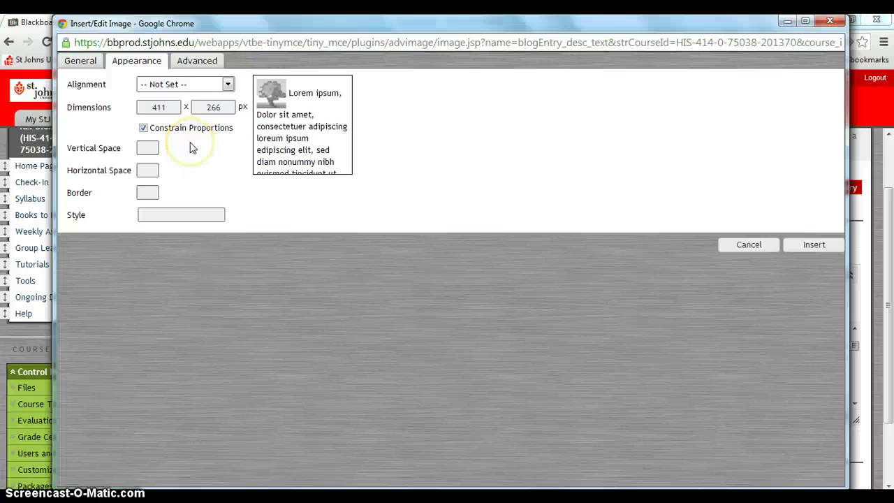
Step: Align the woodcut image left and insert it into the entry without an image description
click(228, 85)
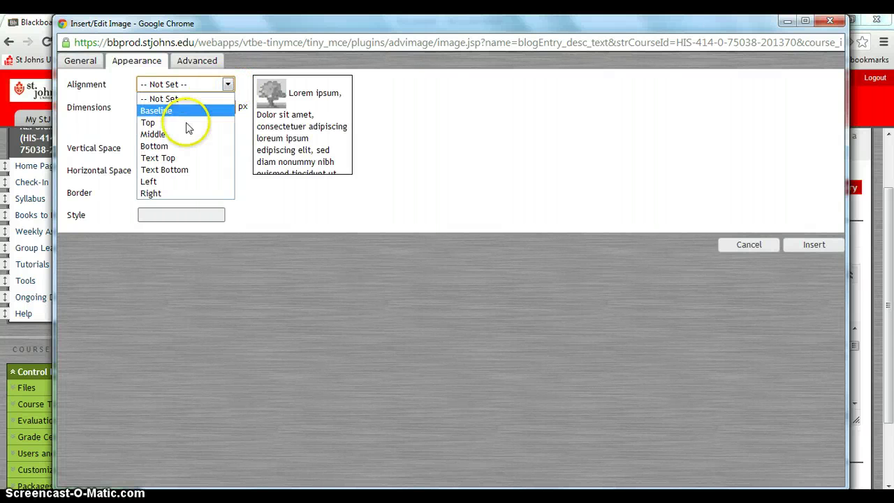
click(169, 183)
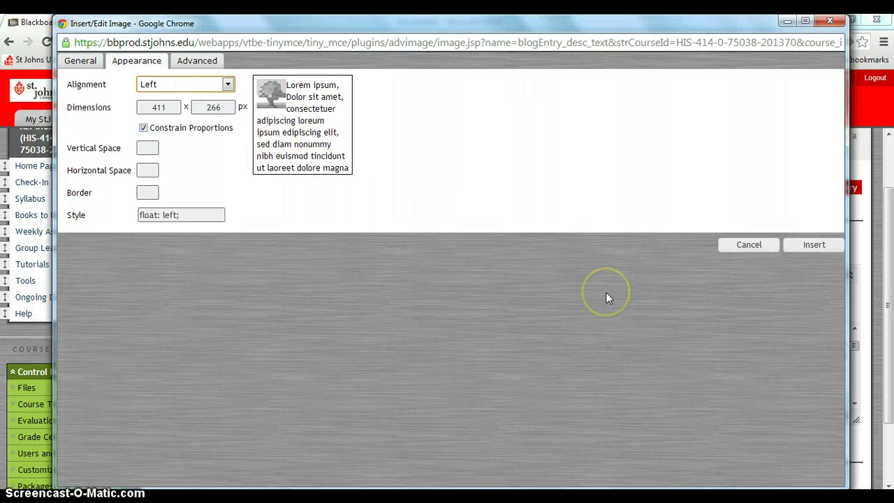
click(806, 250)
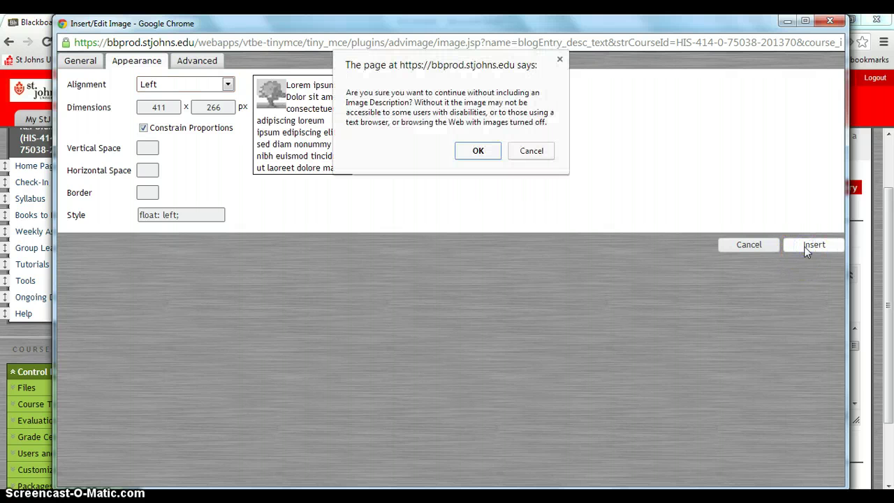
click(473, 152)
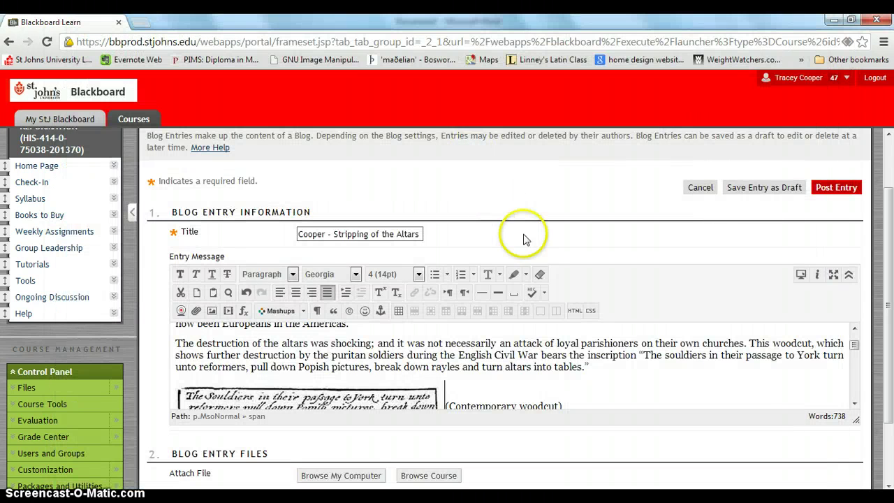
Step: Examine how the caption and following paragraphs wrap around the inserted woodcut image in the entry message
click(854, 404)
click(854, 403)
click(855, 403)
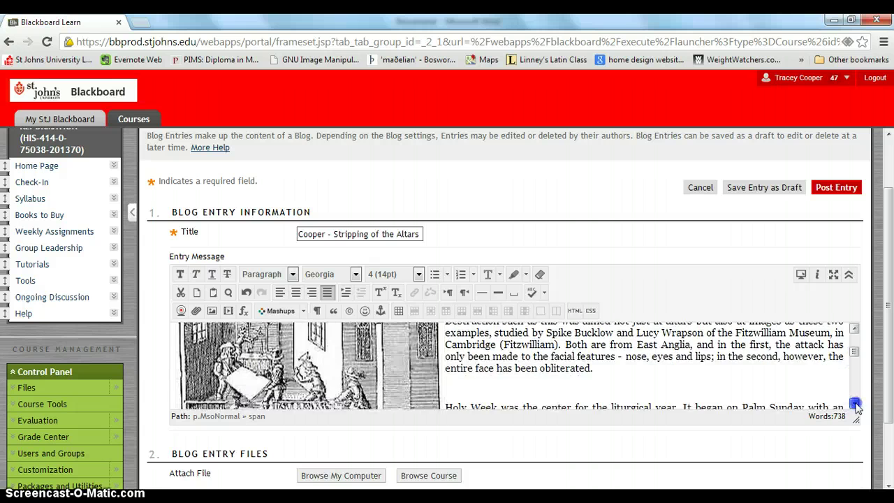
click(854, 404)
click(855, 403)
click(854, 403)
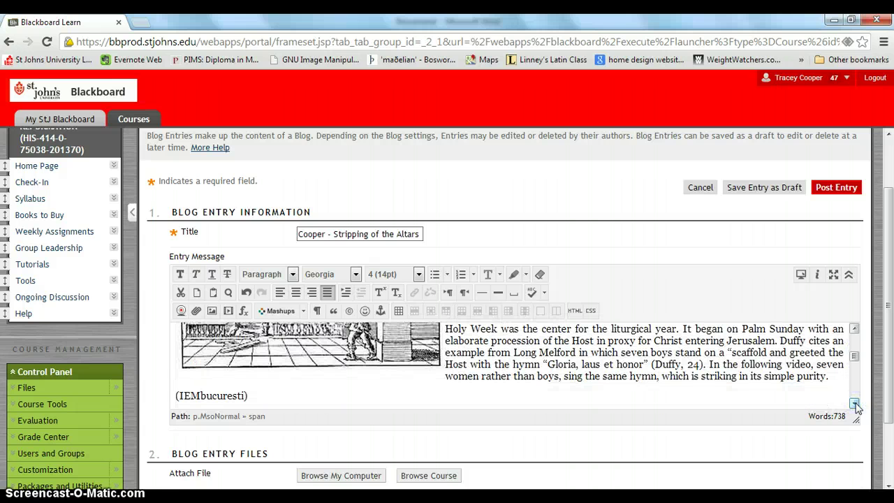
click(853, 330)
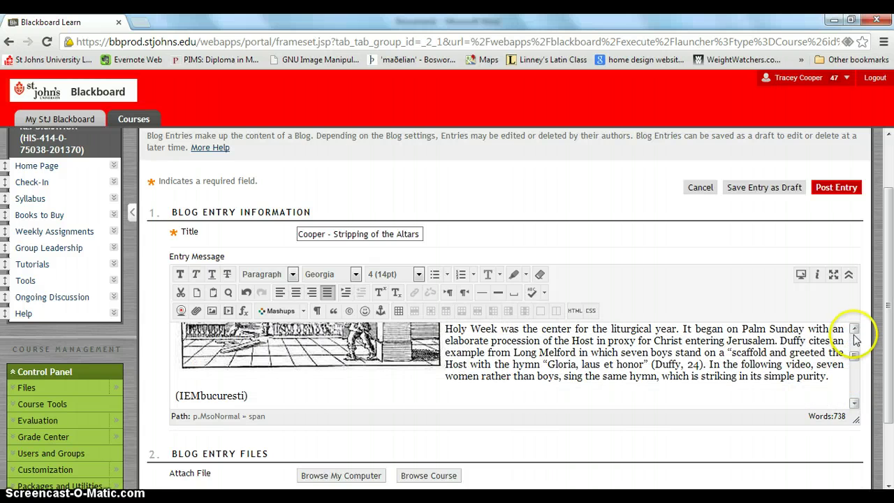
click(853, 329)
click(853, 329)
click(853, 329)
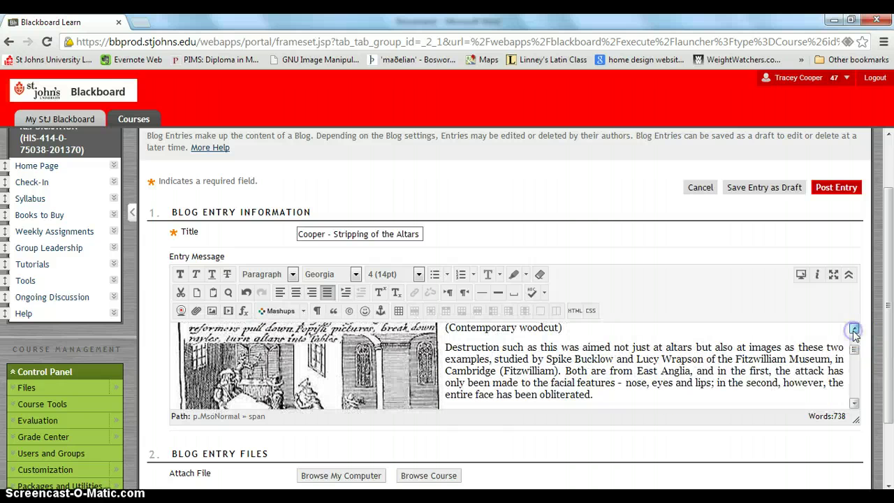
click(853, 330)
click(853, 330)
click(853, 330)
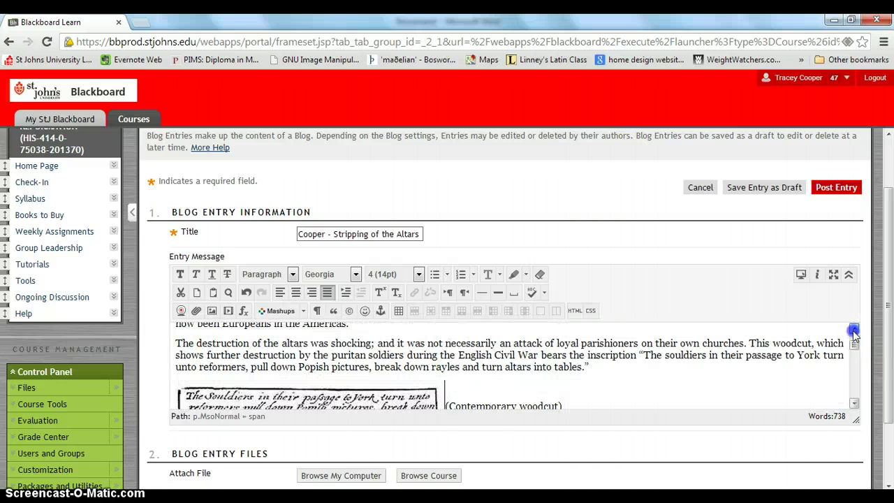
click(854, 329)
Step: Add blank lines before the "(Contemporary woodcut)" caption to move it beneath the woodcut image
click(444, 398)
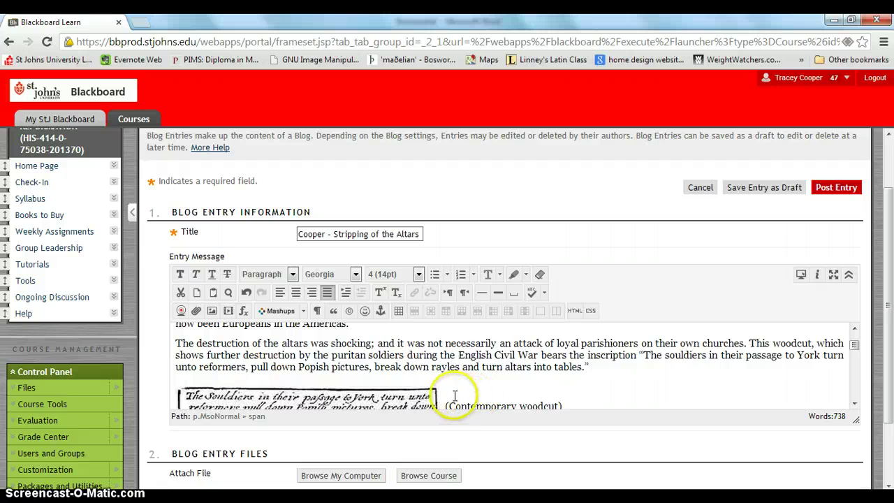
click(853, 404)
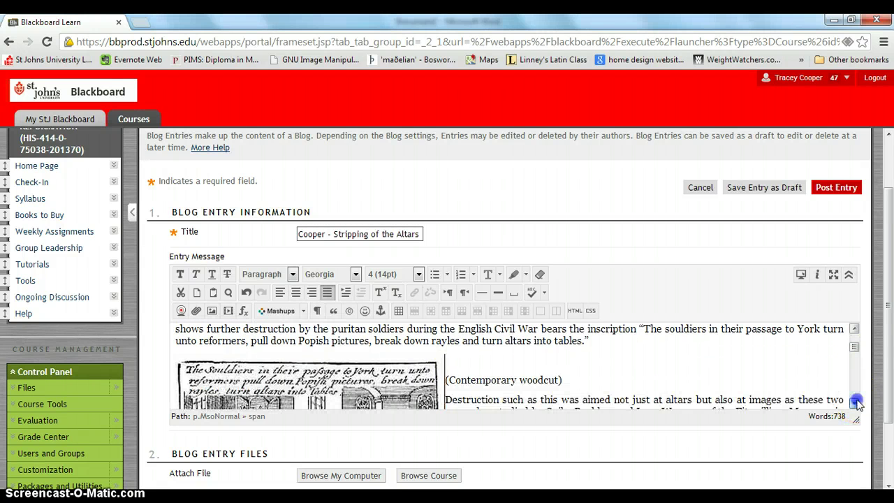
click(853, 404)
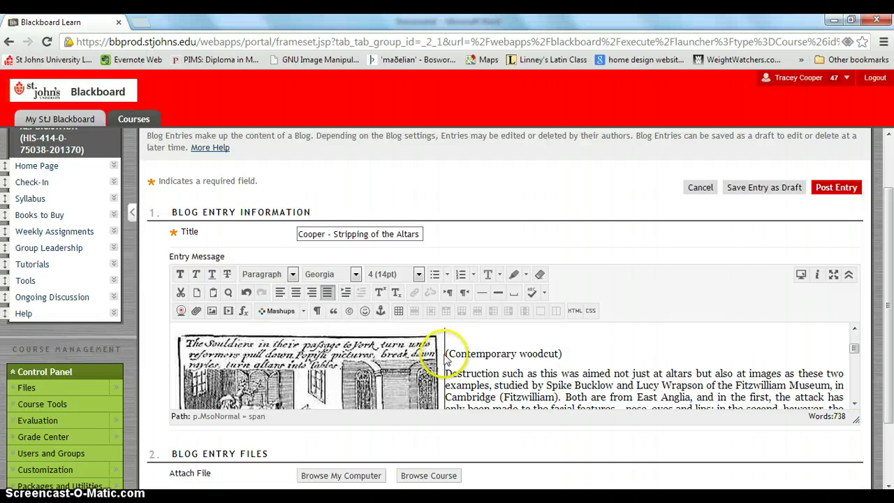
key(Return)
key(Return)
key(Return)
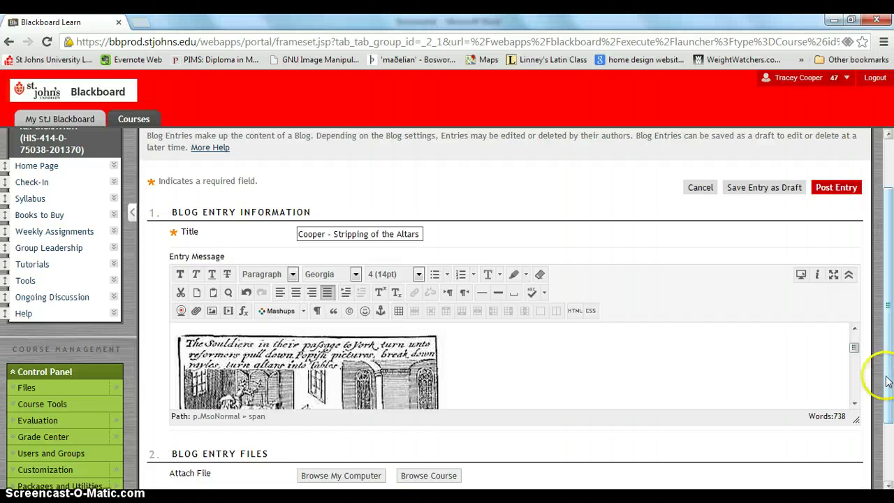
click(853, 403)
click(853, 403)
click(853, 404)
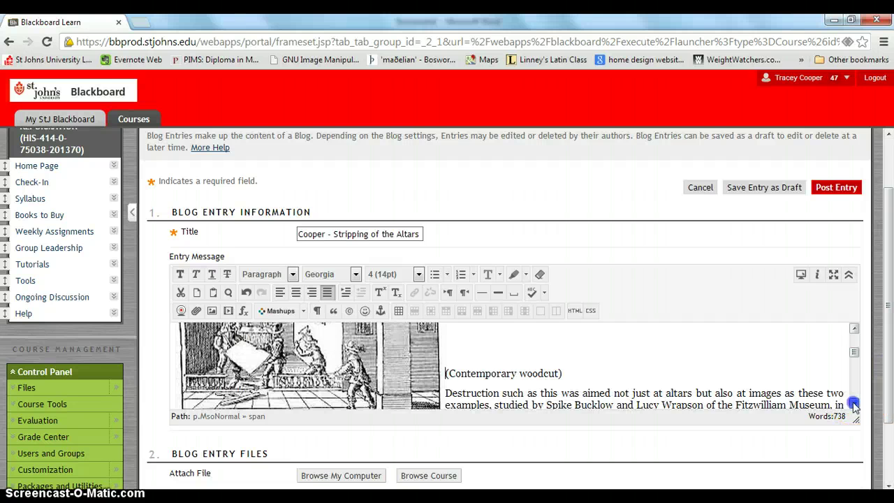
click(853, 403)
click(853, 404)
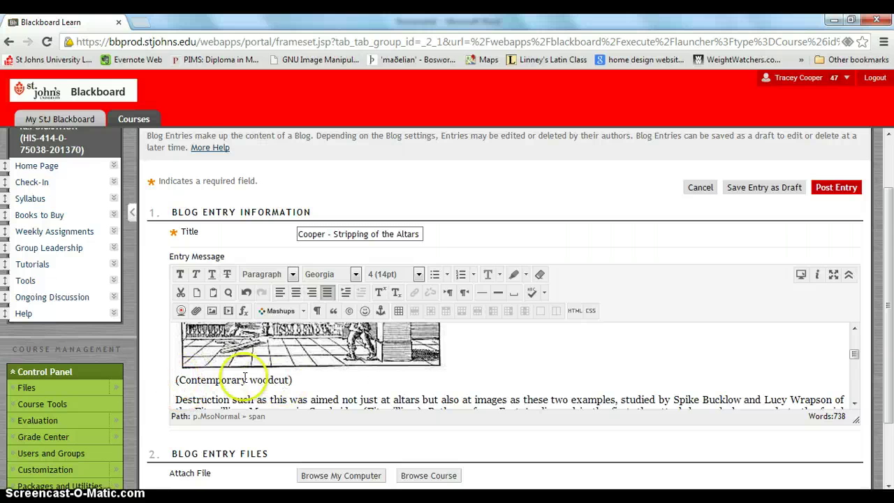
Step: Insert the "rood screen nose off" image from the computer below the paragraph on destruction of images, without an image description
click(855, 403)
click(854, 404)
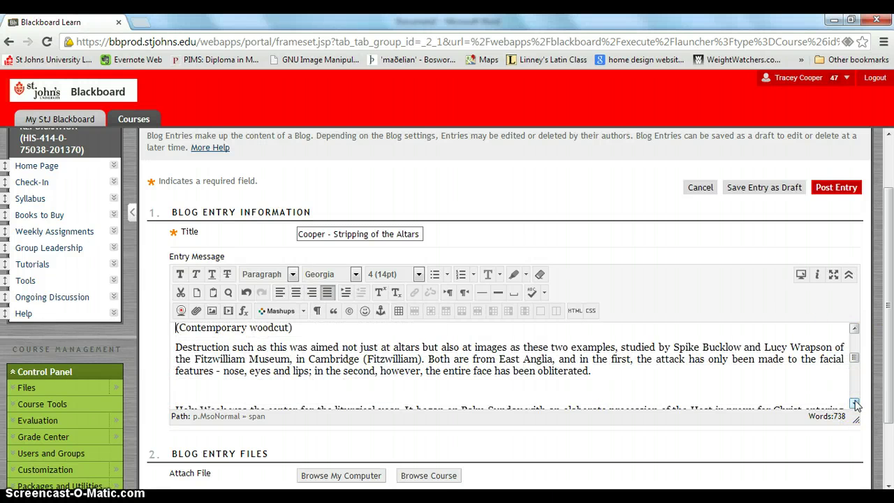
click(181, 386)
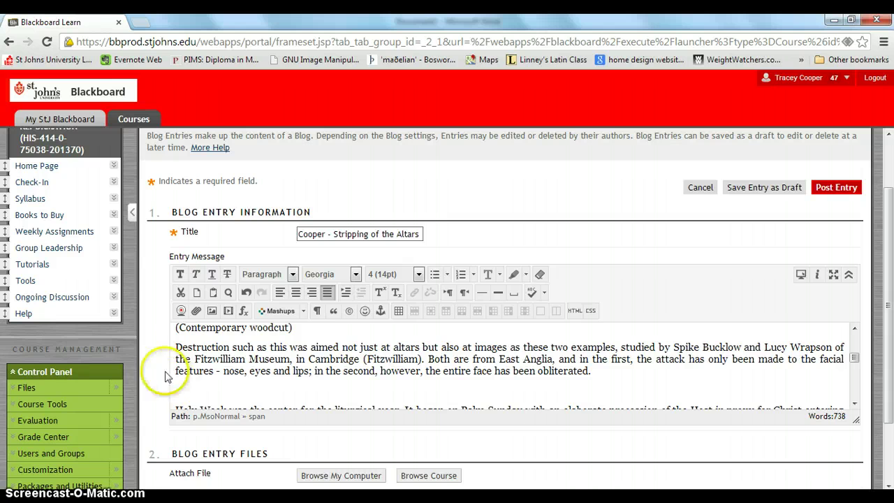
click(212, 311)
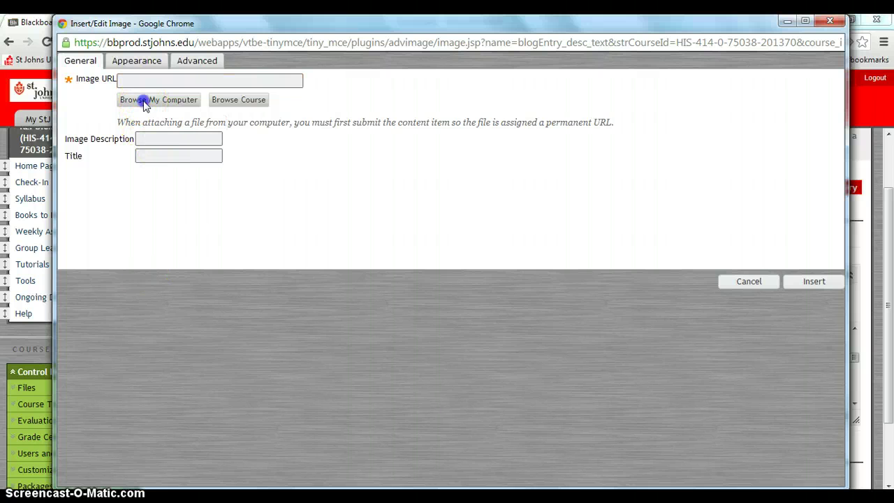
click(145, 101)
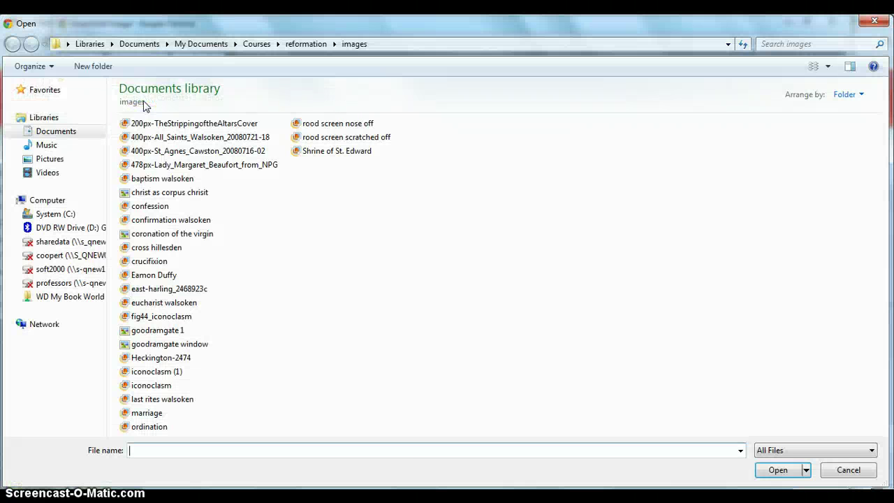
click(338, 125)
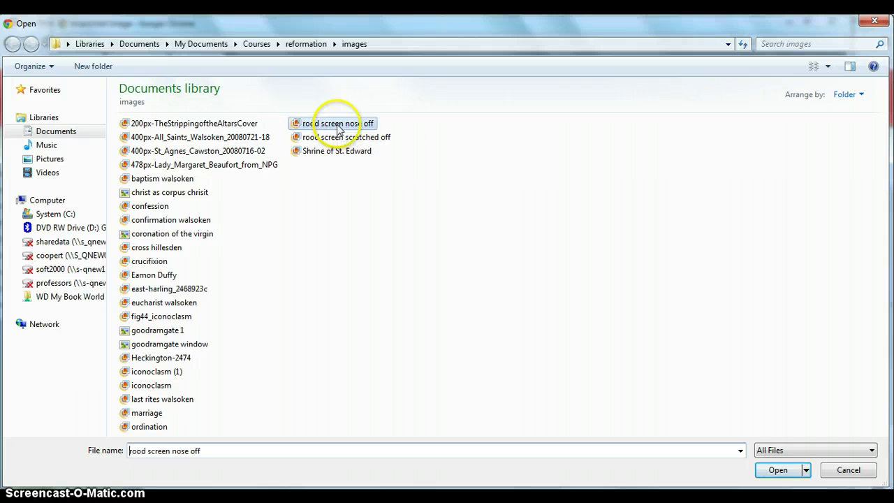
click(776, 470)
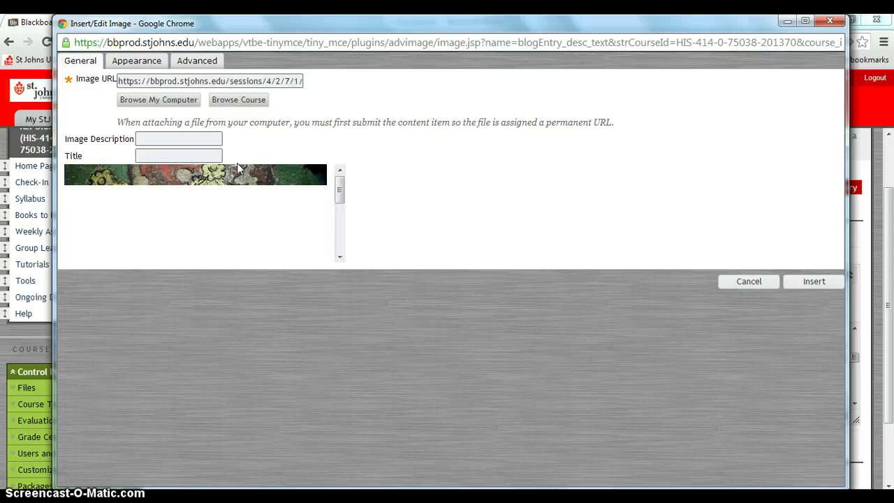
click(134, 63)
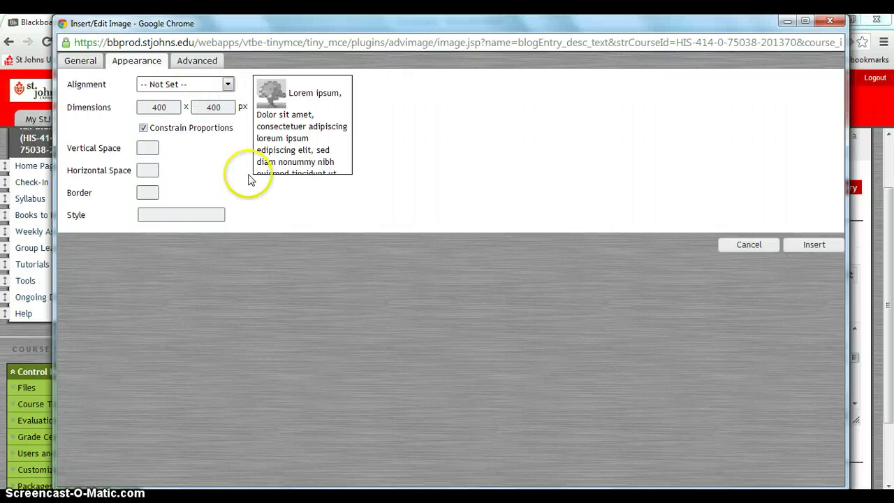
click(810, 246)
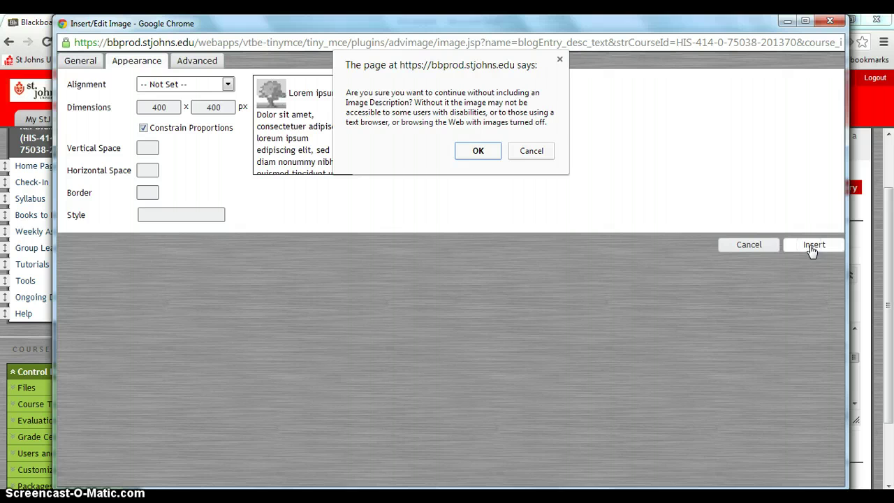
click(462, 152)
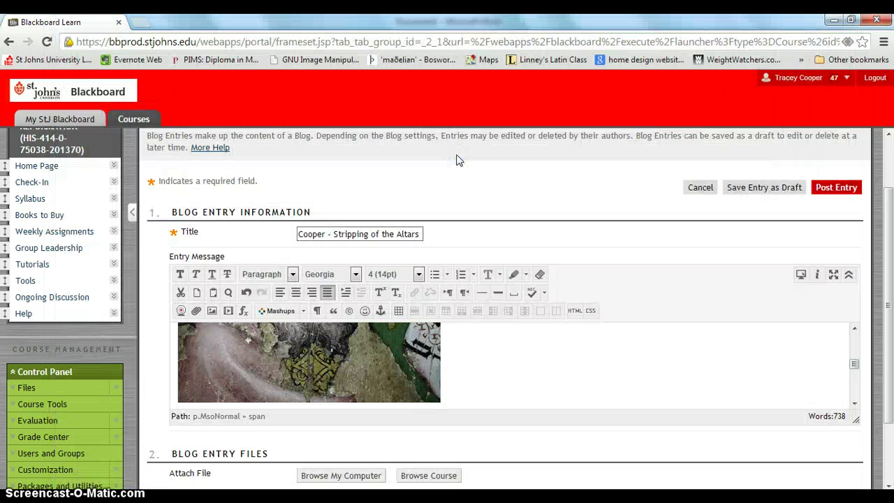
Step: Insert the "rood screen scratched off" image from the computer beside the first rood screen image, without an image description
click(212, 310)
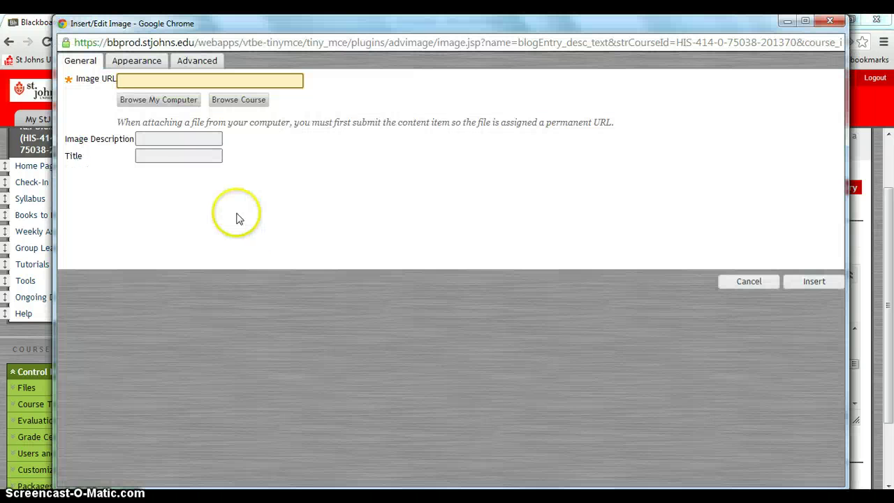
click(155, 101)
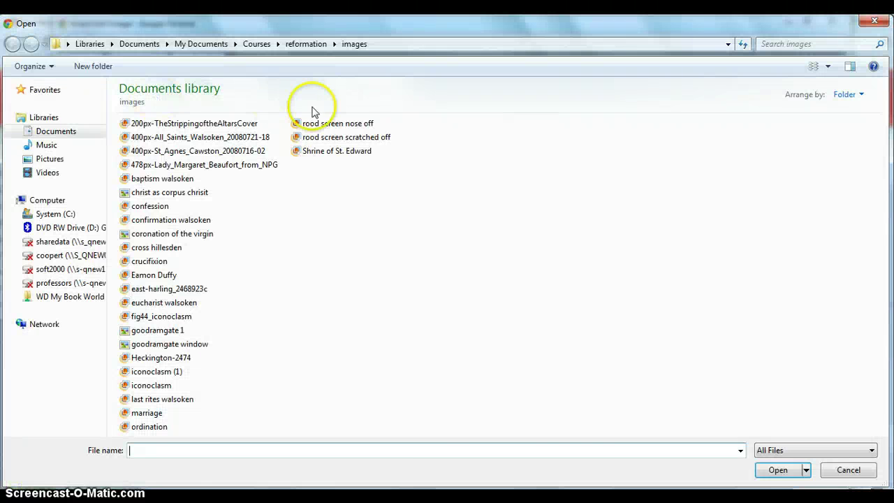
click(329, 138)
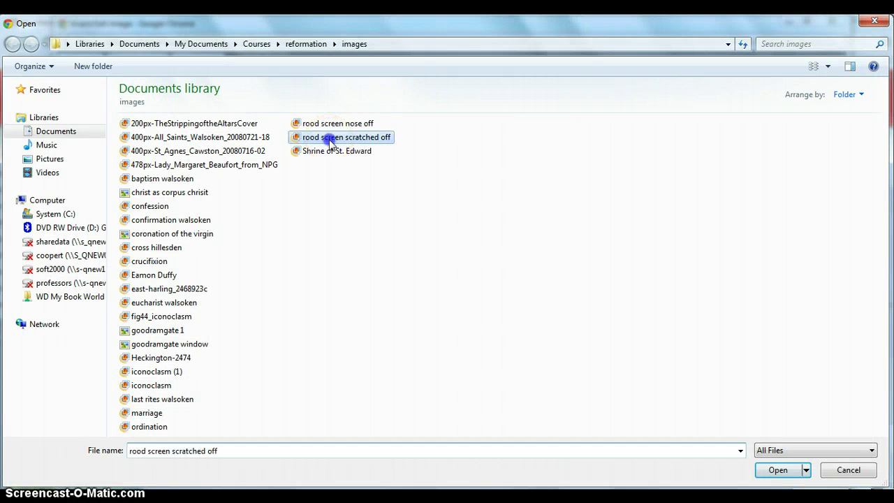
click(774, 469)
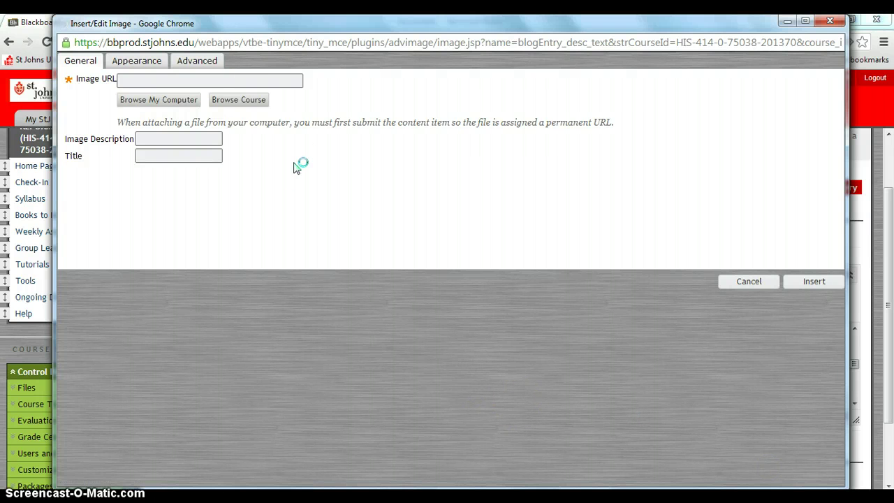
click(141, 64)
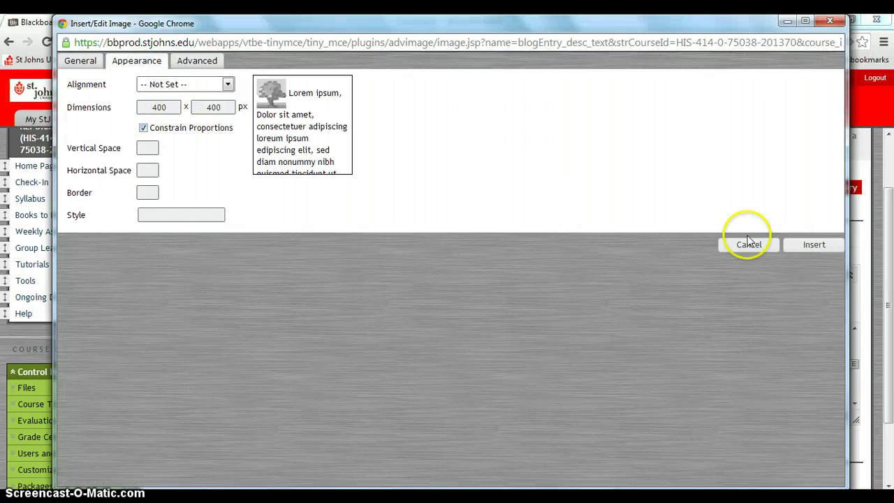
click(815, 249)
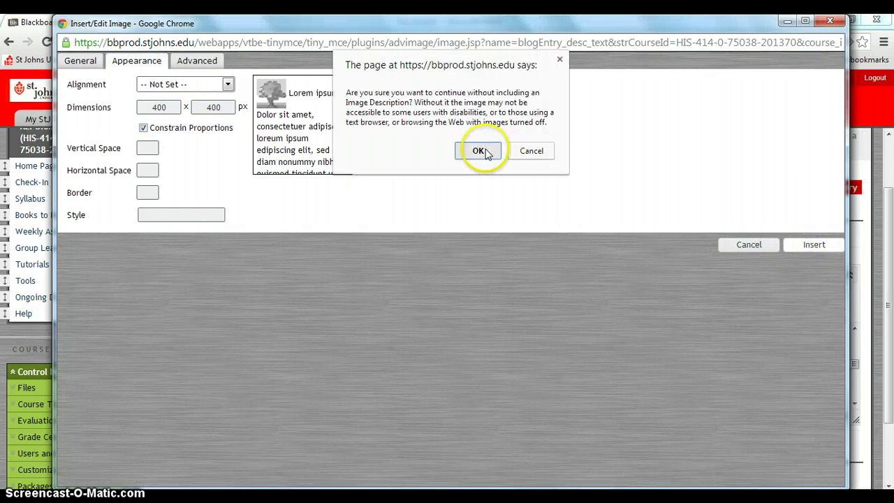
click(478, 151)
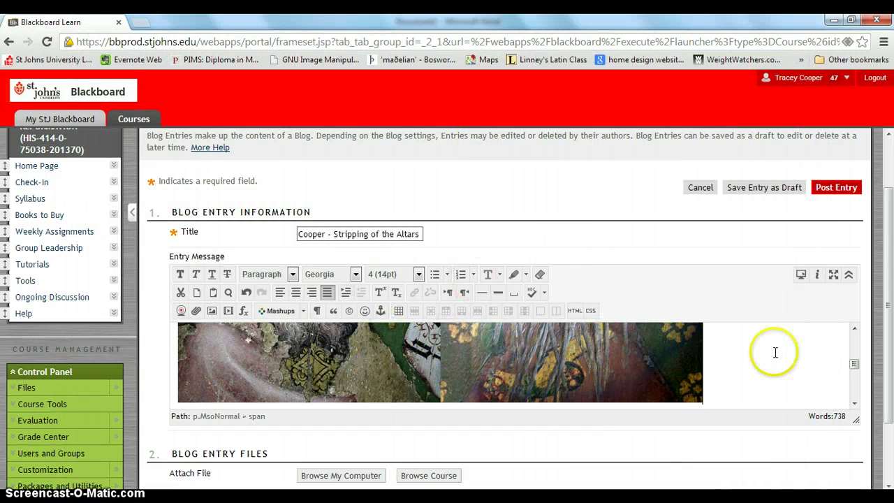
Step: Add a blank line above the "(IEMbucuresti)" caption, below the Holy Week paragraph
click(854, 403)
click(853, 403)
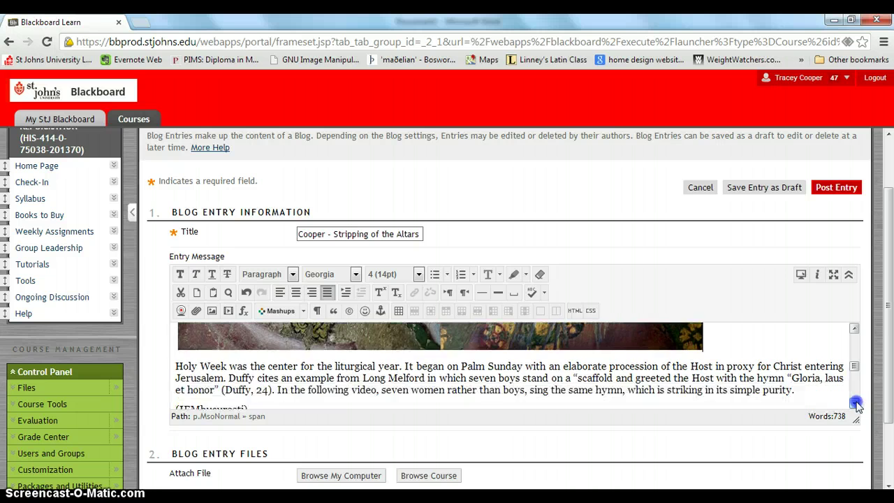
click(854, 404)
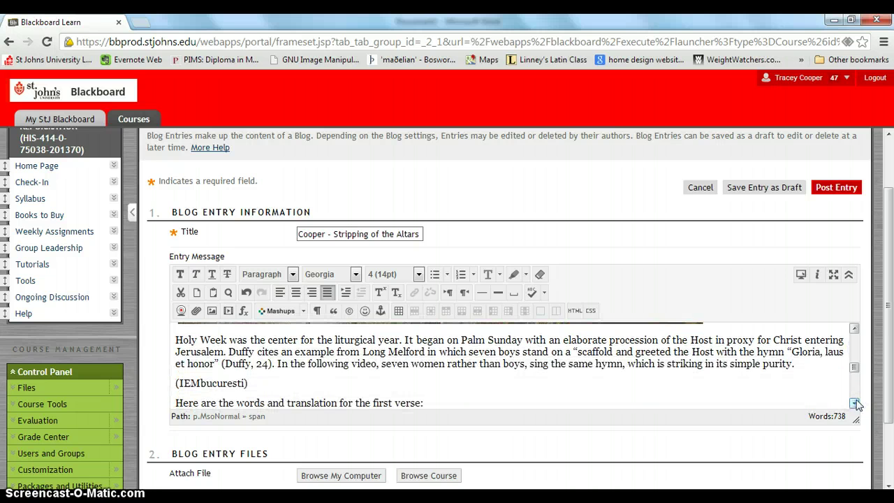
click(177, 375)
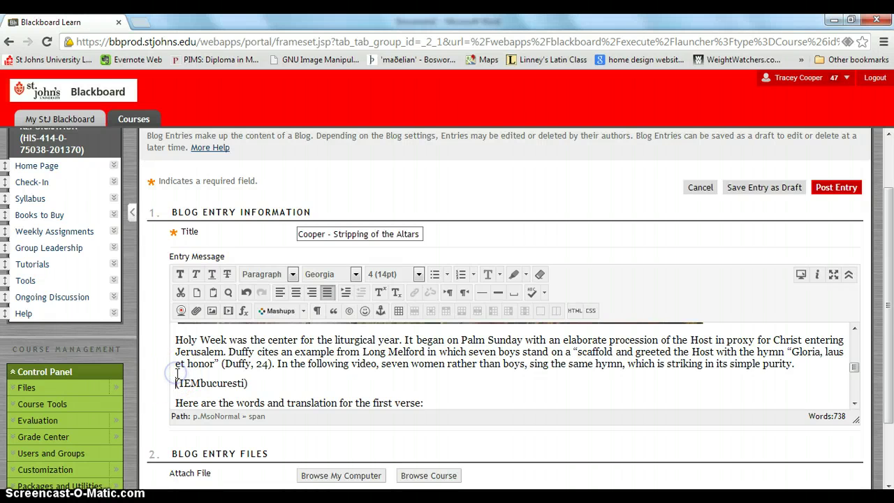
key(Return)
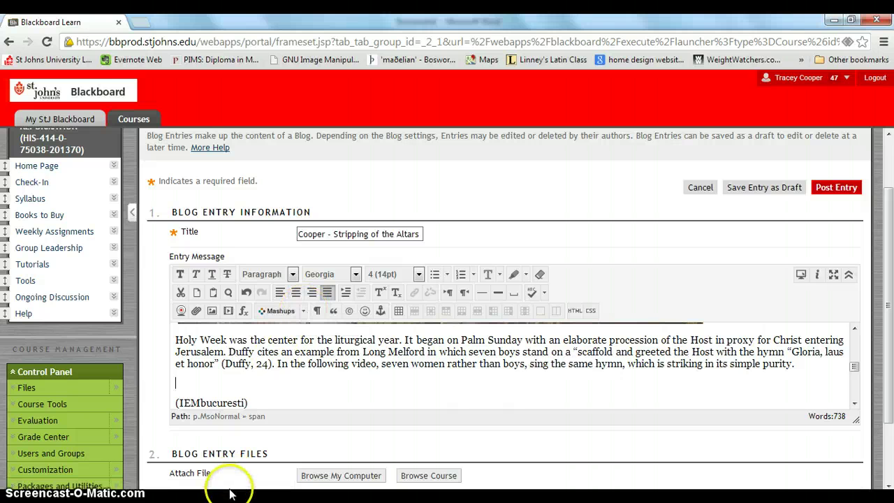
Step: Switch to the YouTube page and copy the video title "Gloria, laus et honor.mpg"
click(236, 354)
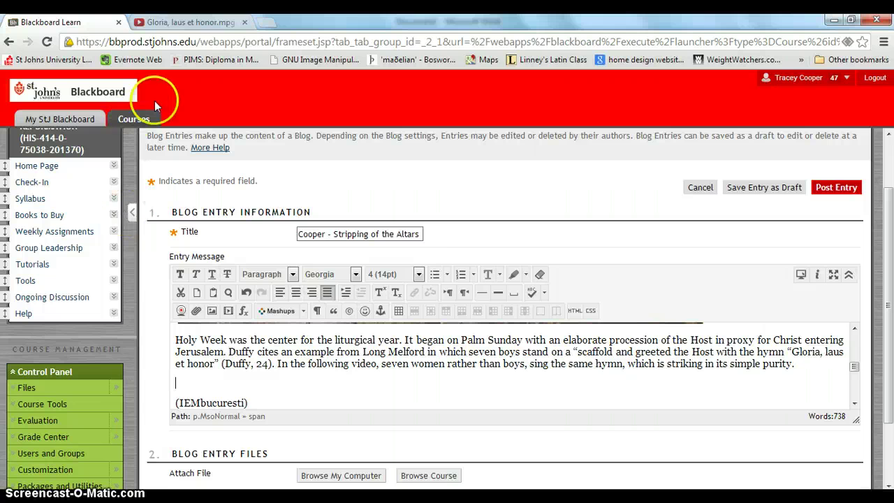
click(190, 23)
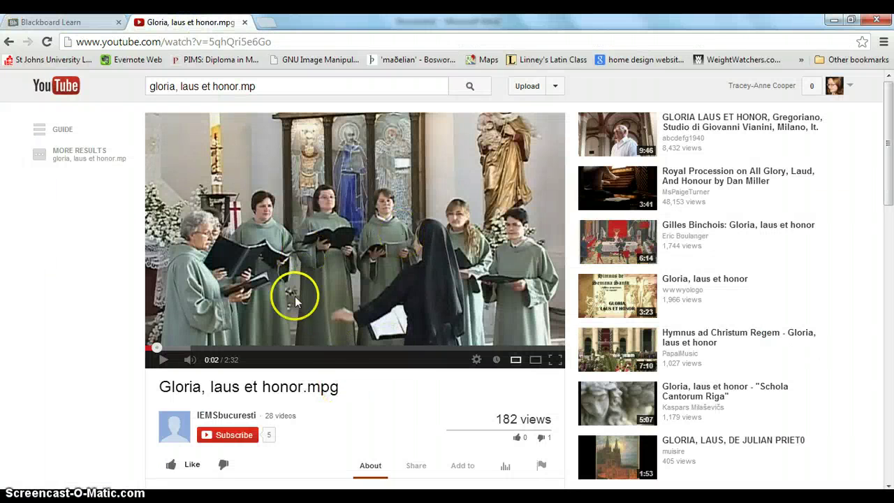
click(340, 389)
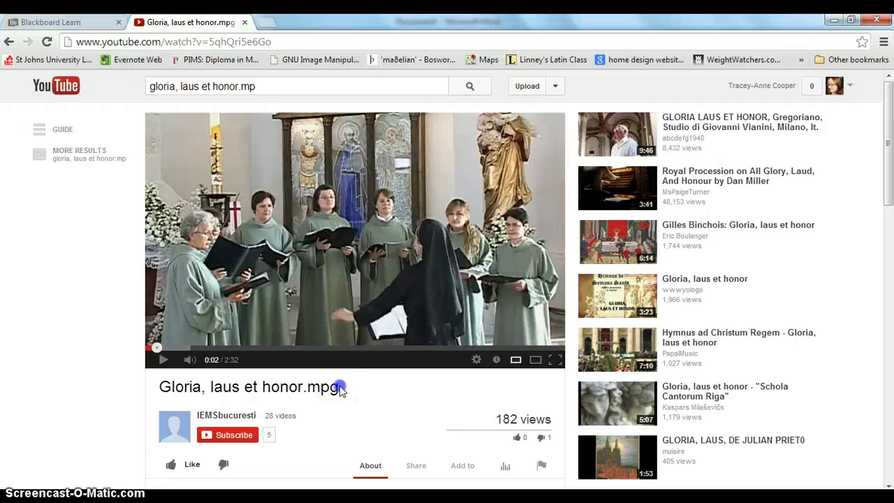
drag(314, 386, 187, 391)
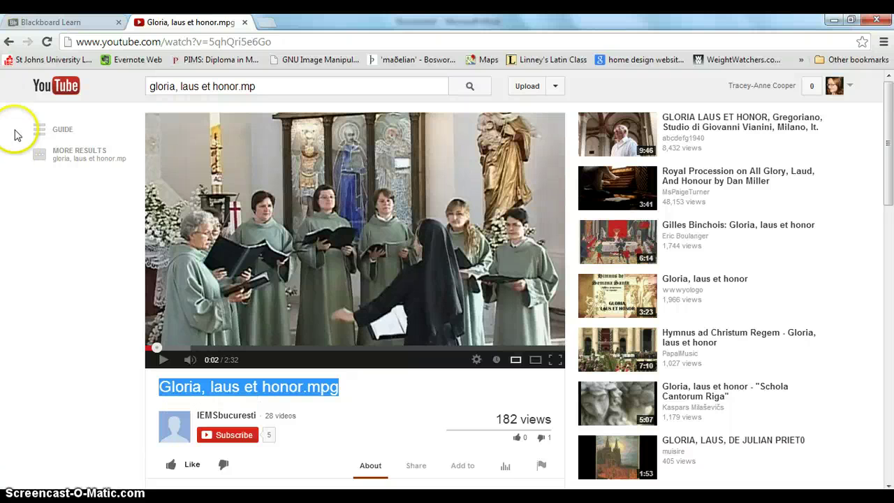
Step: Return to the Blackboard entry and search for a YouTube video mashup with the exact phrase "Gloria, laus et honor.mpg"
click(46, 24)
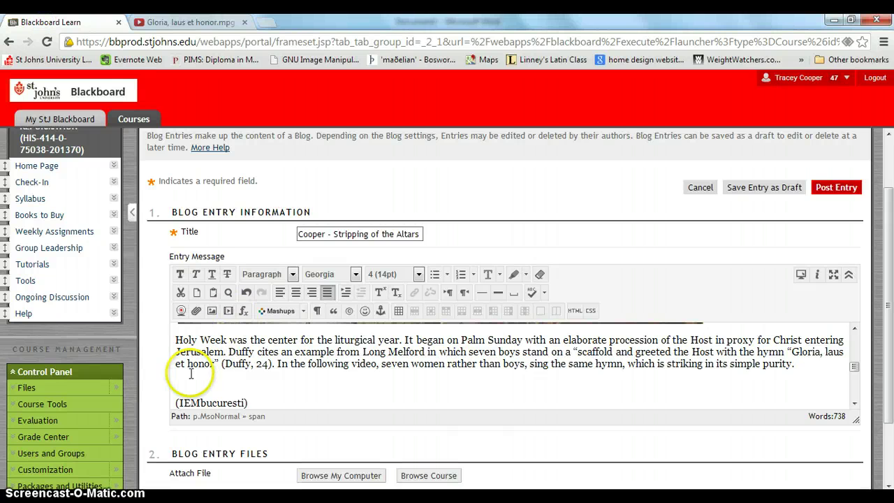
click(303, 314)
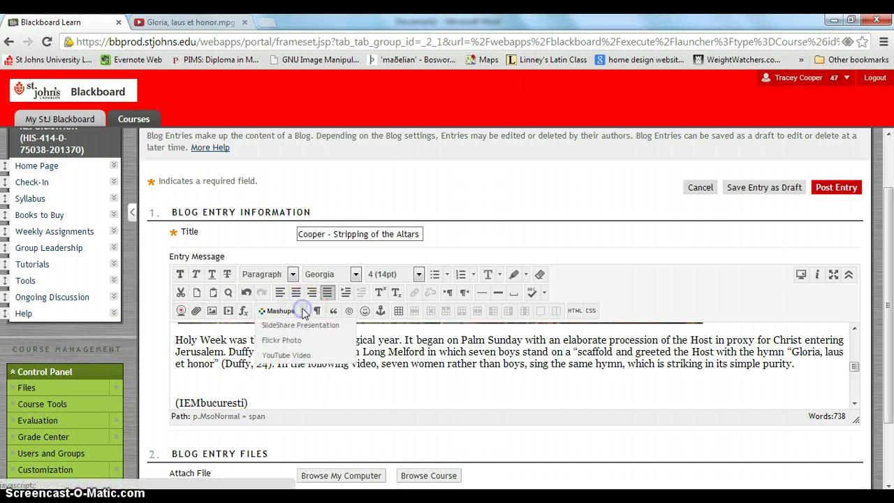
click(293, 356)
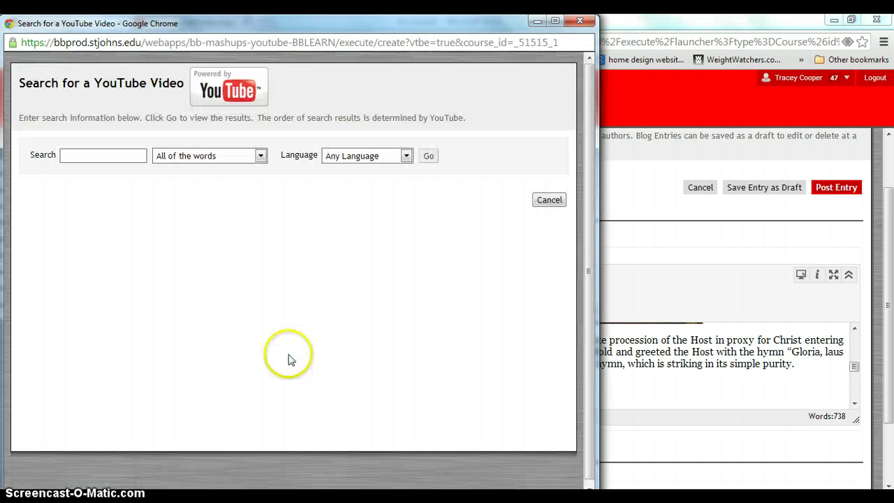
click(71, 155)
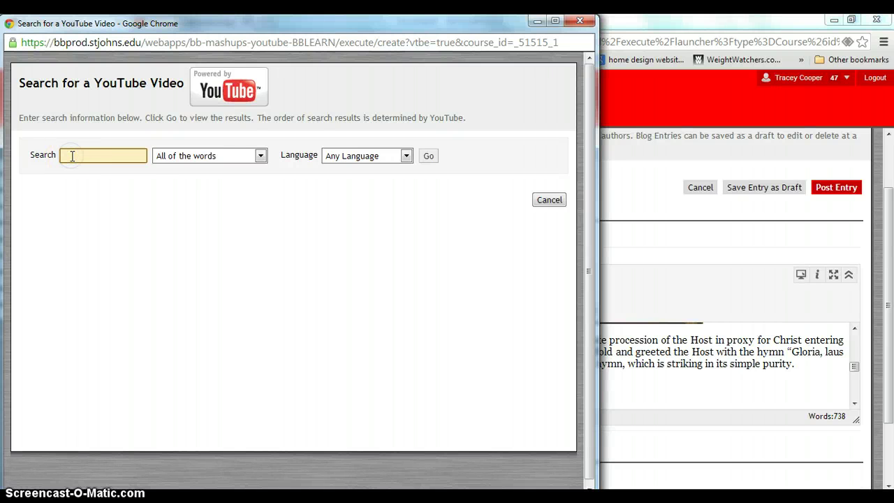
text(Gloria, laus et honor.mpg)
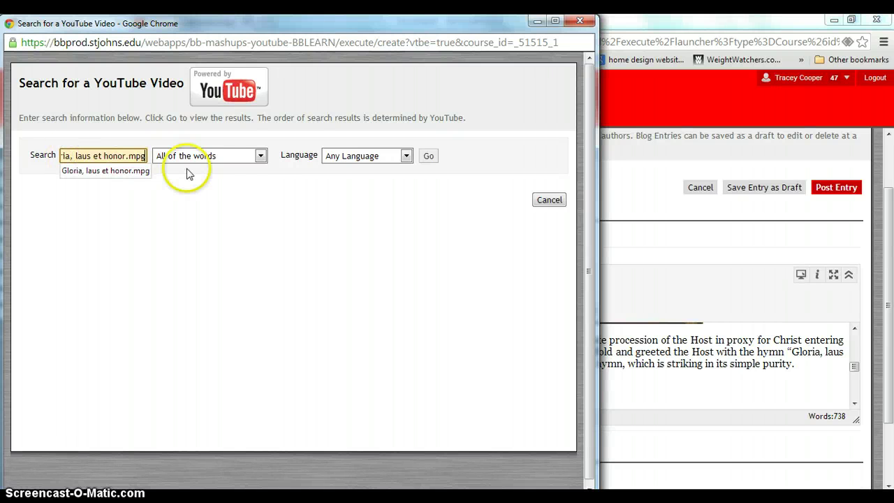
click(261, 155)
click(222, 208)
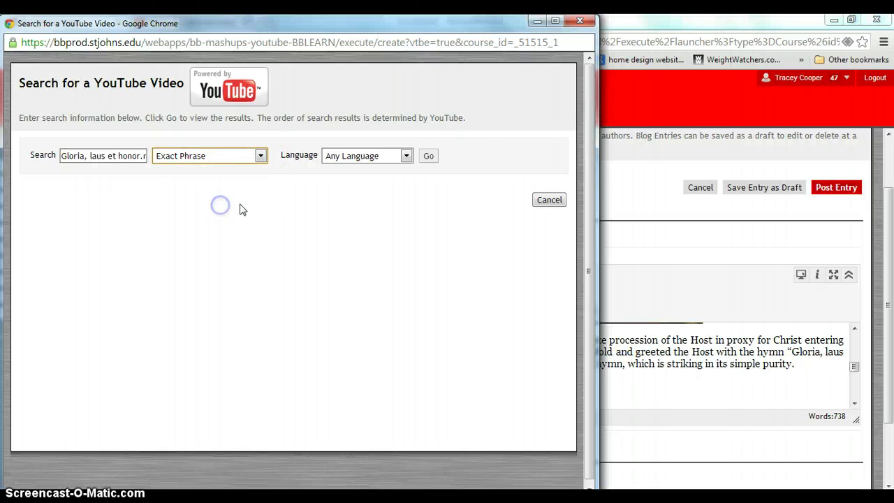
click(429, 156)
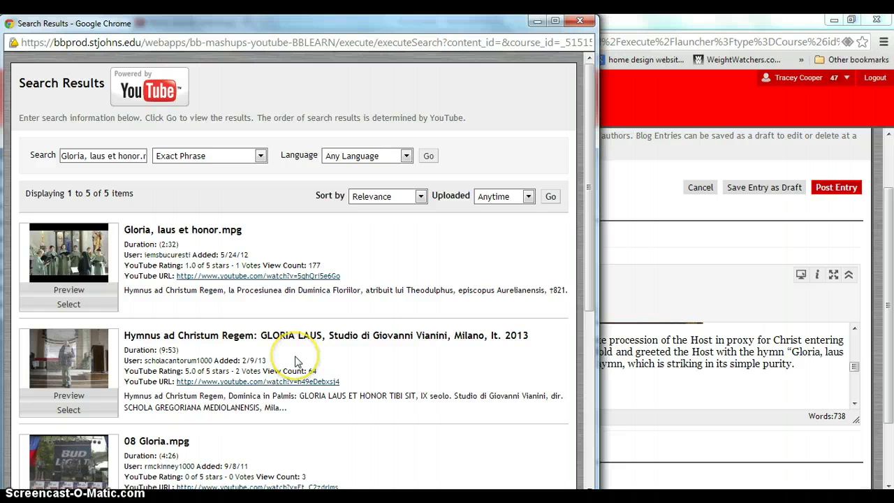
Step: Add the "Gloria, laus et honor.mpg" video to the entry as a thumbnail mashup with its YouTube URL shown
click(68, 306)
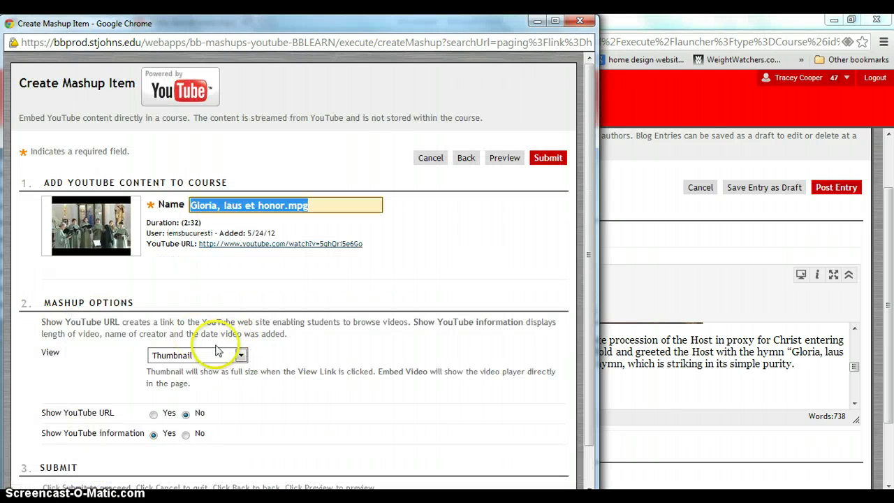
click(153, 416)
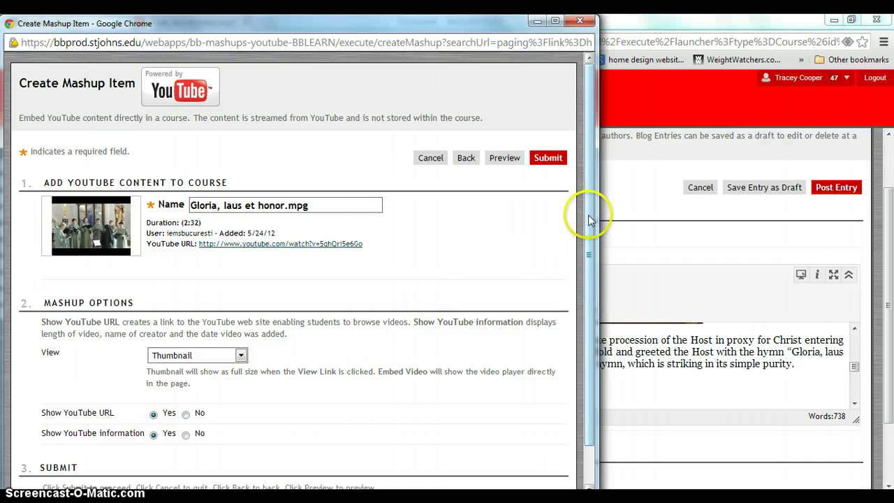
drag(585, 220, 586, 285)
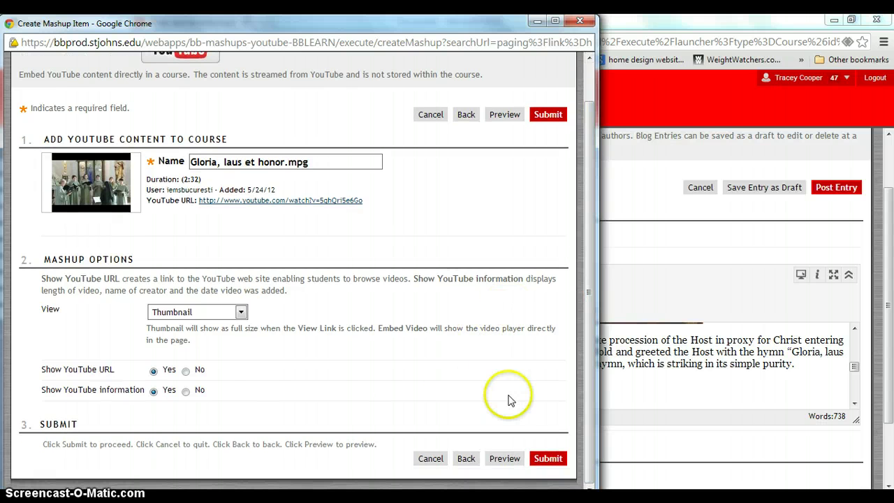
click(545, 459)
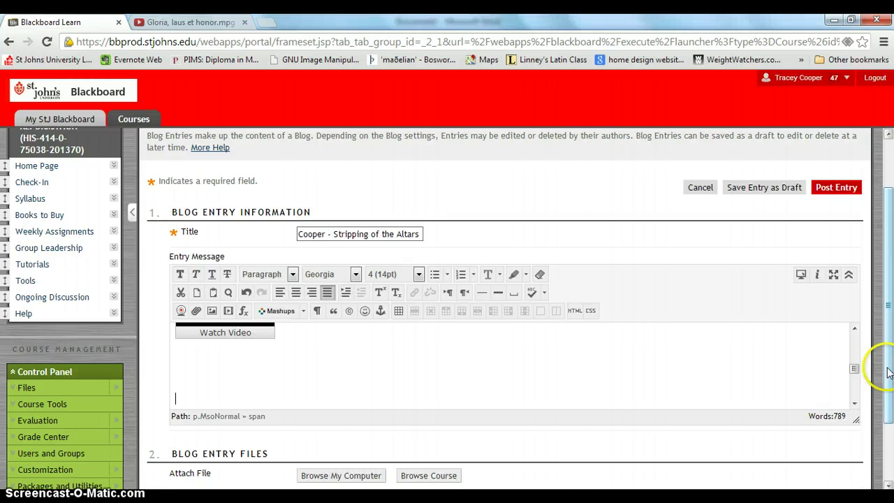
Step: Remove the extra blank lines between the embedded video and the "(IEMbucuresti)" caption
click(854, 328)
click(853, 327)
click(853, 327)
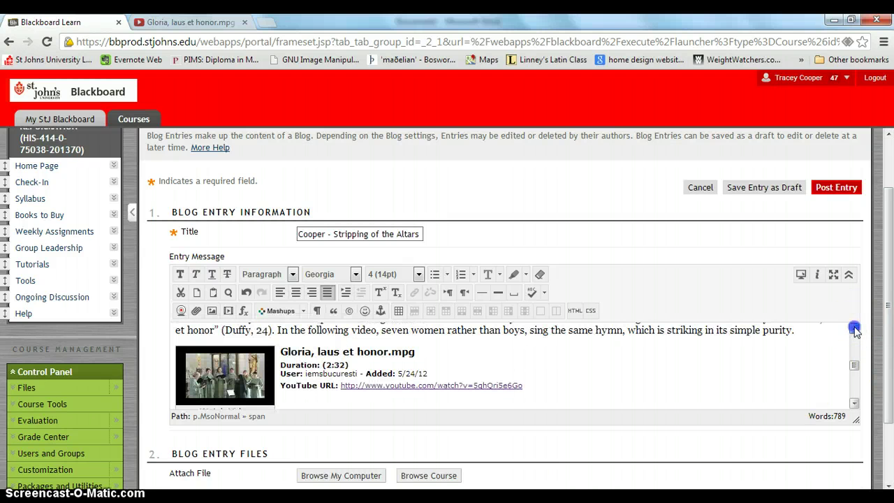
click(854, 403)
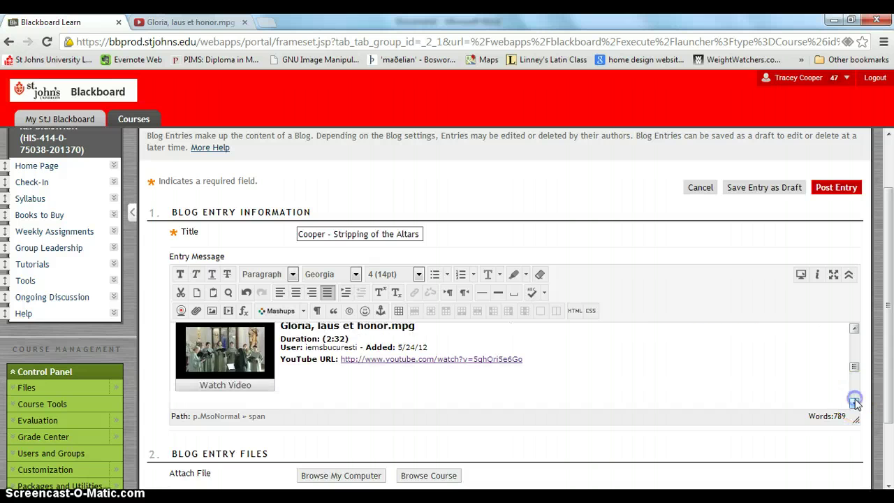
click(854, 403)
text((IEMbucuresti))
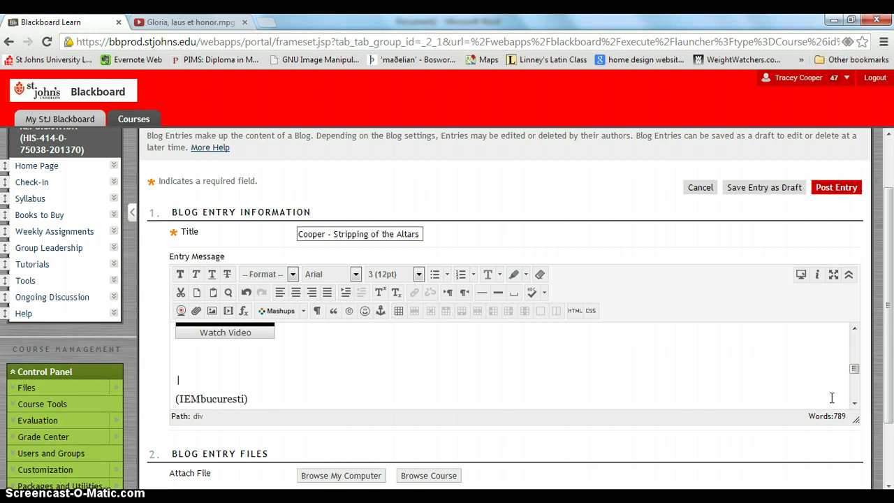
key(BackSpace)
key(BackSpace)
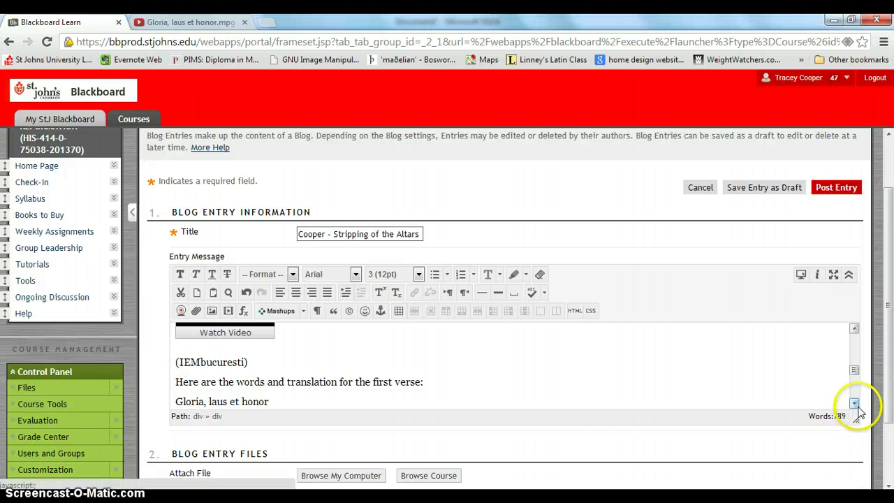
Step: Colour the hymn's words and translation purple, from "Gloria, laus et honor" through "R: All glory, etc."
click(853, 403)
click(853, 403)
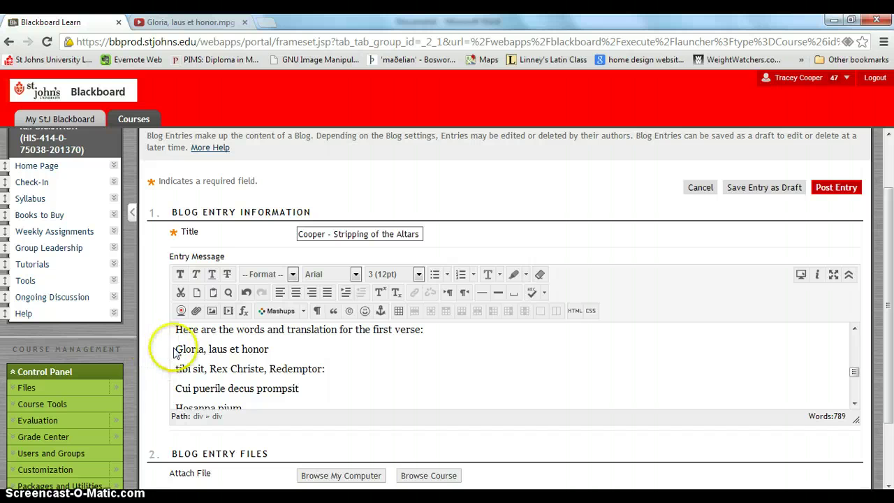
drag(176, 348, 255, 346)
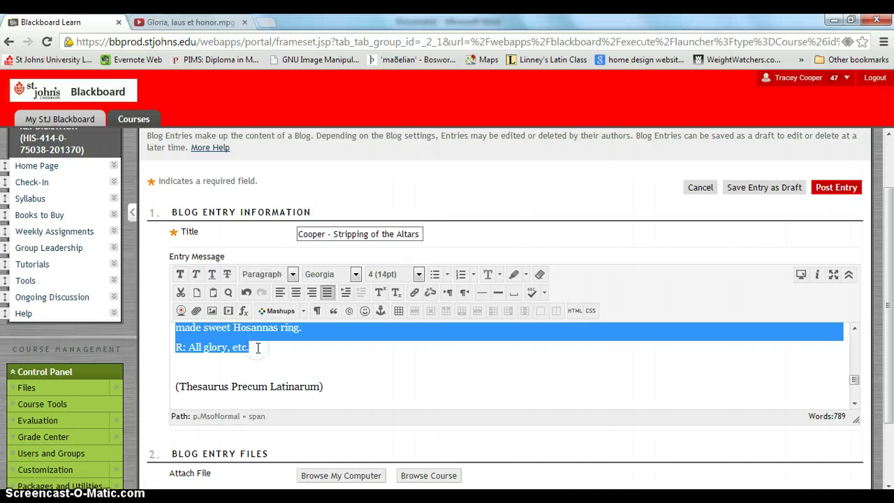
click(500, 275)
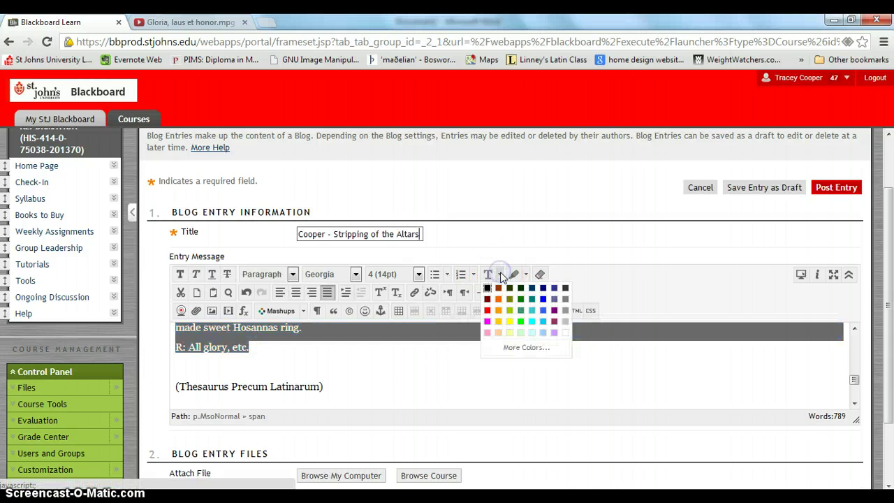
click(554, 311)
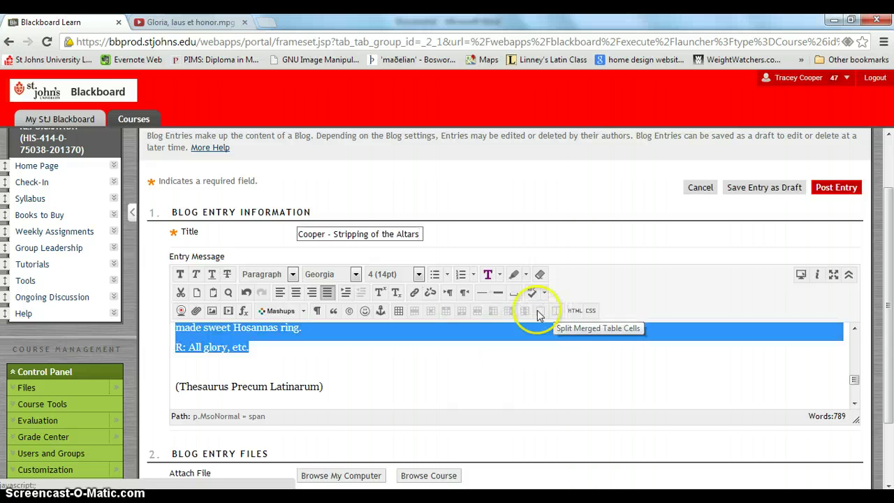
Step: Delete the blank line between "R: All glory, etc." and the "(Thesaurus Precum Latinarum)" citation
click(290, 360)
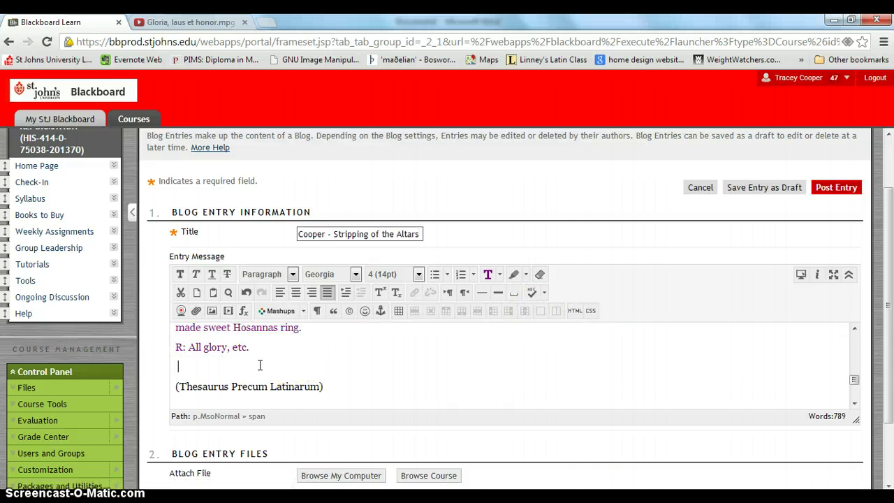
key(BackSpace)
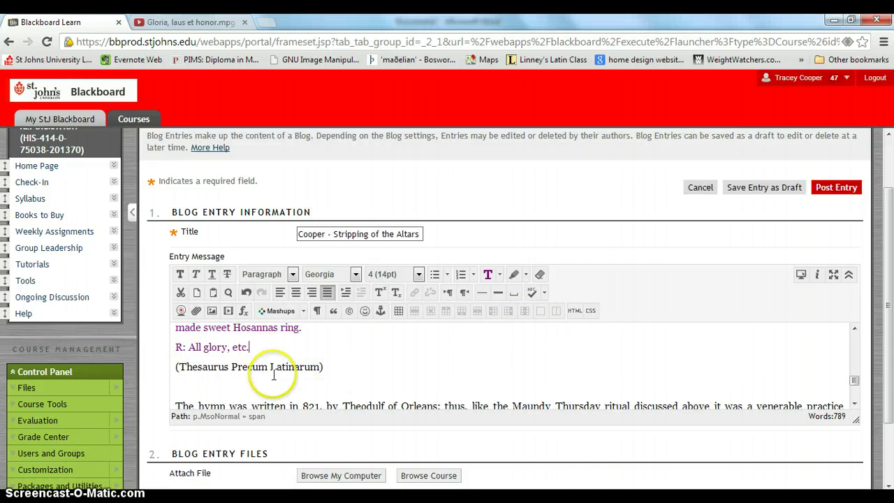
click(181, 386)
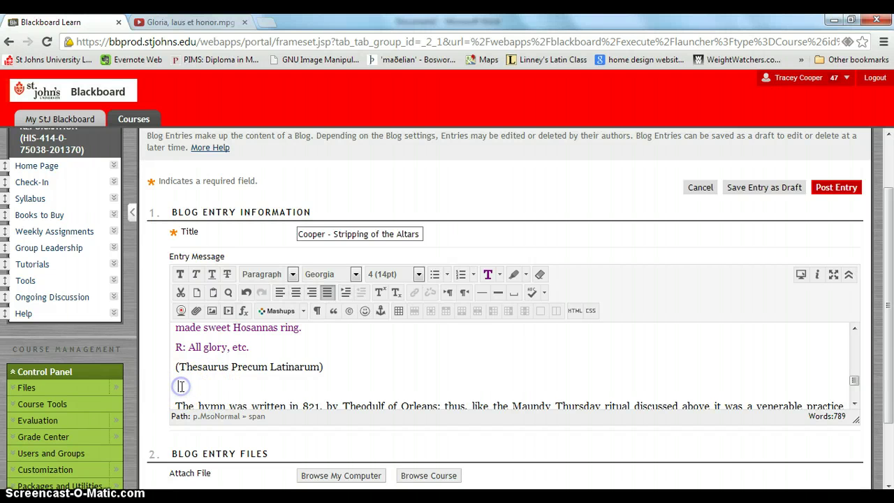
Step: Set the font size of the whole source list at the end of the entry to 3 (12pt)
click(852, 381)
drag(852, 381, 852, 392)
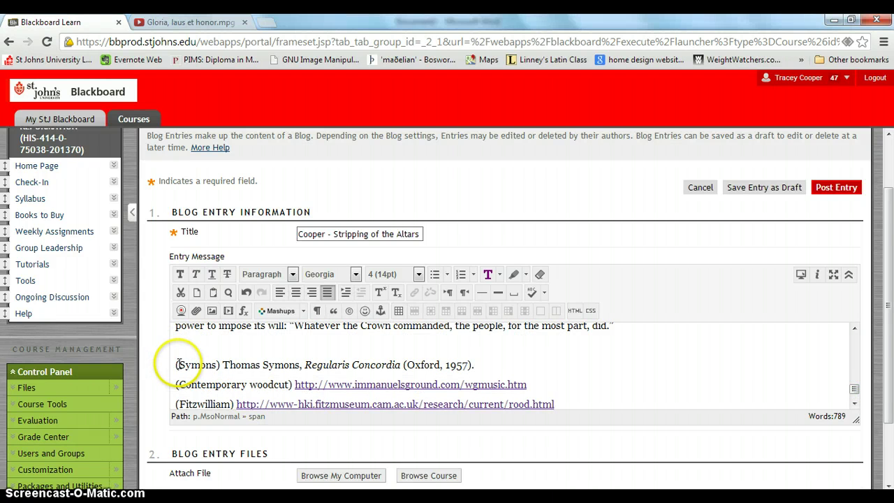
drag(177, 363, 569, 416)
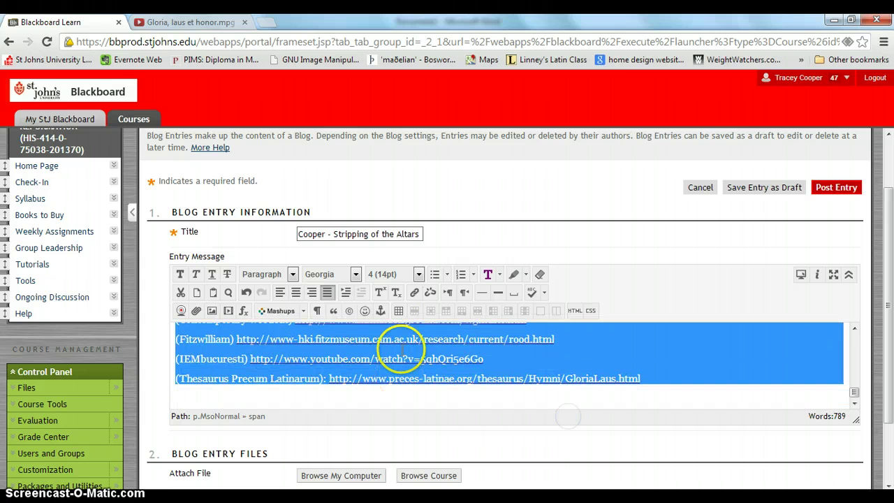
click(419, 274)
click(393, 318)
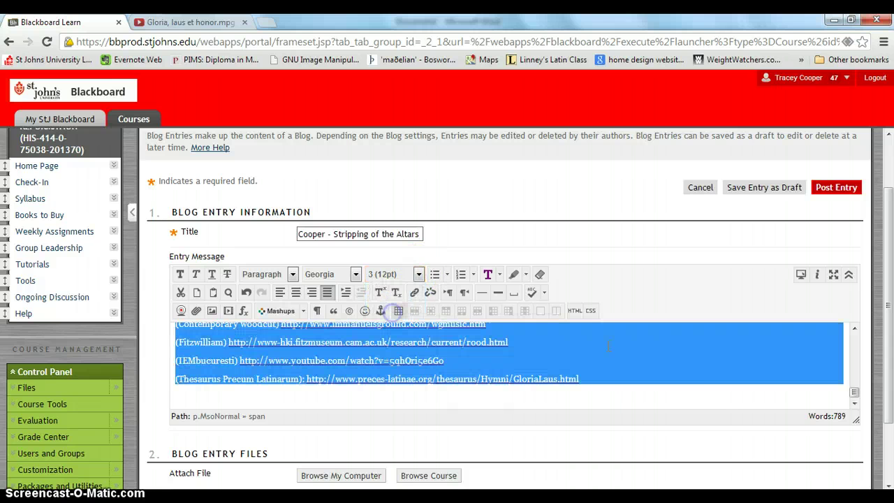
Step: Set the font size of the purple hymn verse and its translation to 3 (12pt)
click(854, 328)
drag(854, 328, 856, 332)
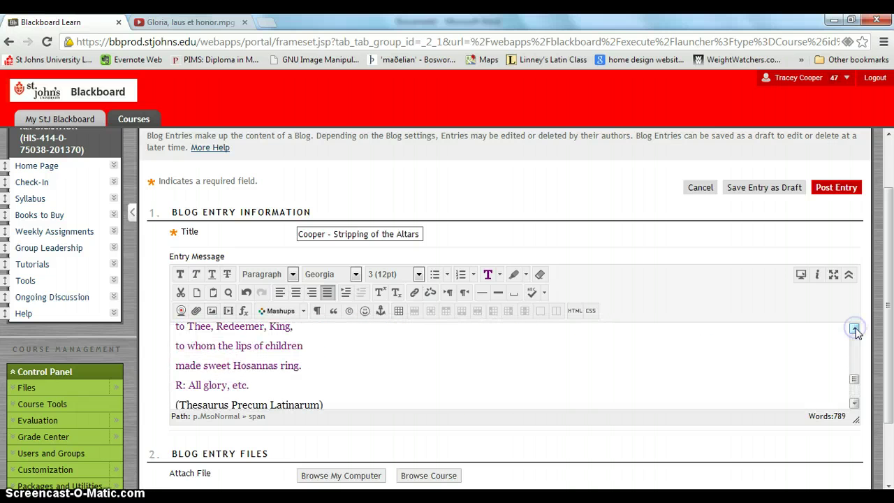
drag(249, 384, 221, 385)
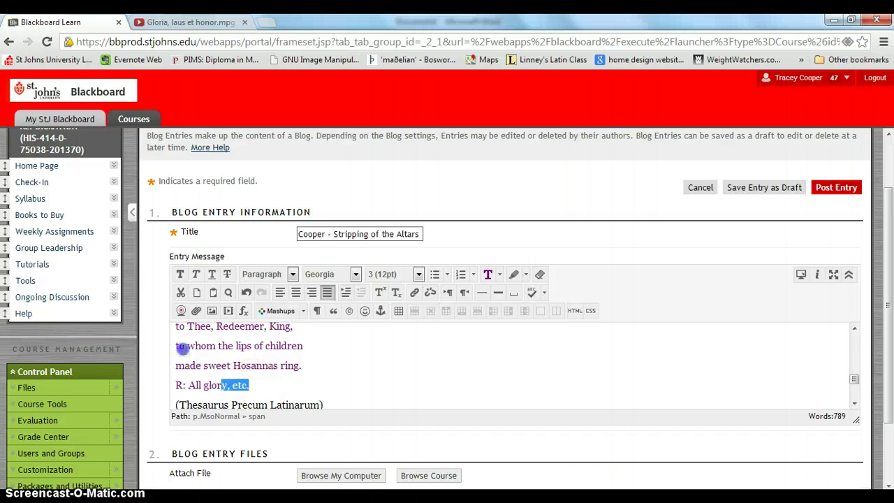
drag(182, 348, 171, 364)
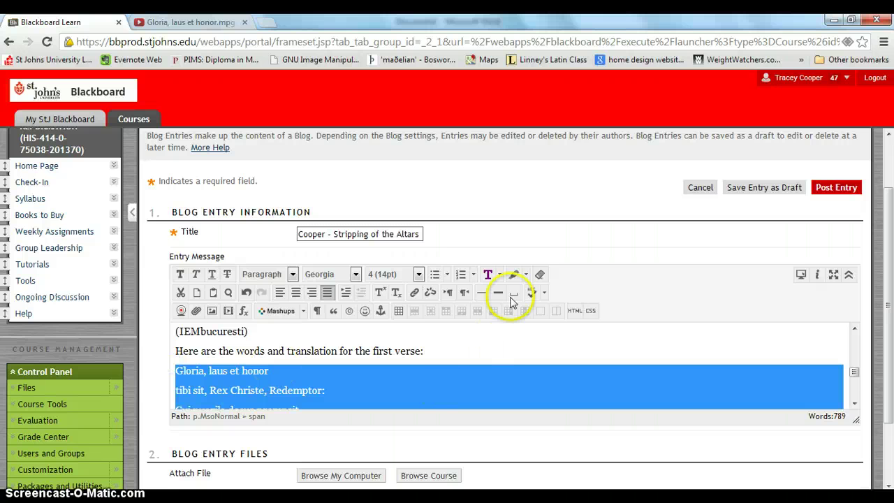
click(418, 273)
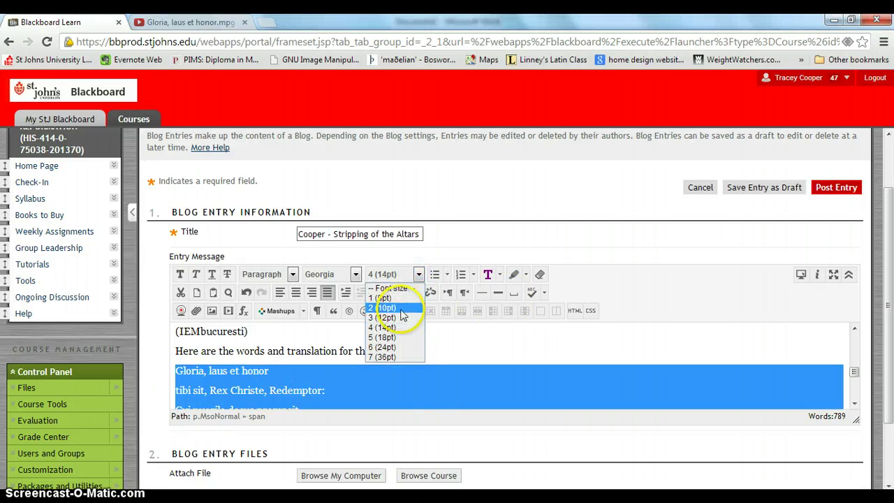
click(399, 317)
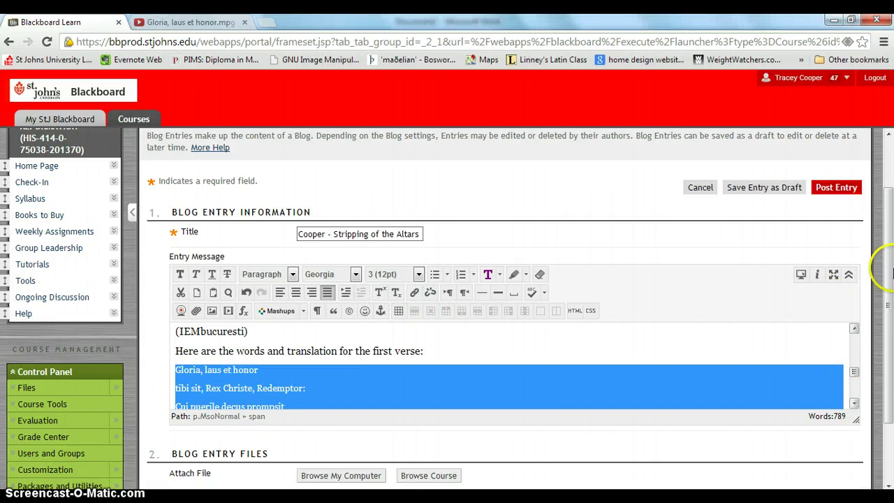
Step: Post the finished blog entry without attaching any files
drag(887, 269, 890, 328)
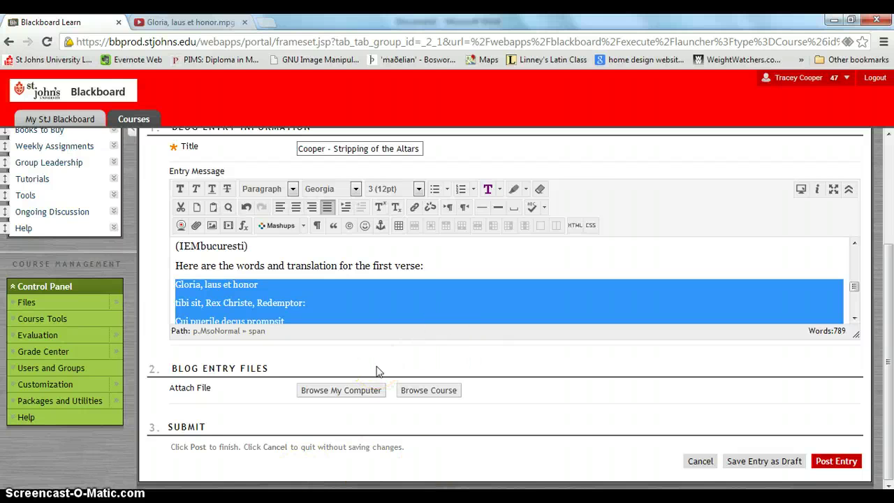
click(583, 392)
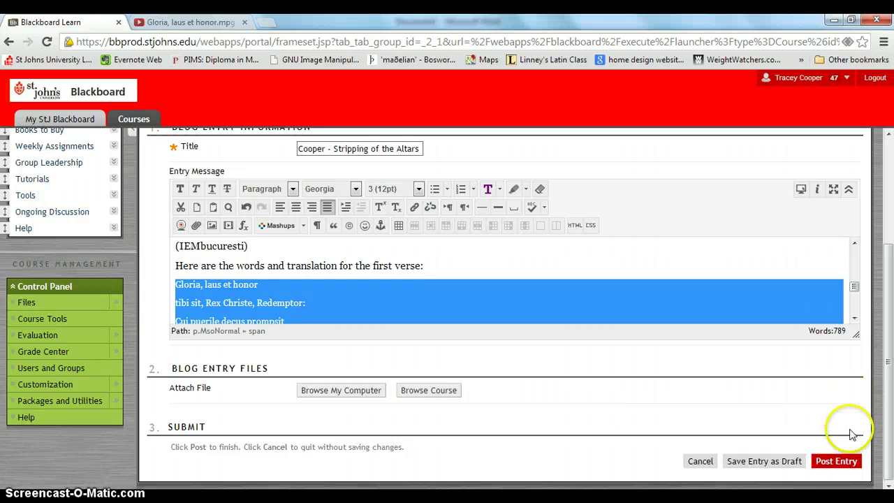
click(839, 462)
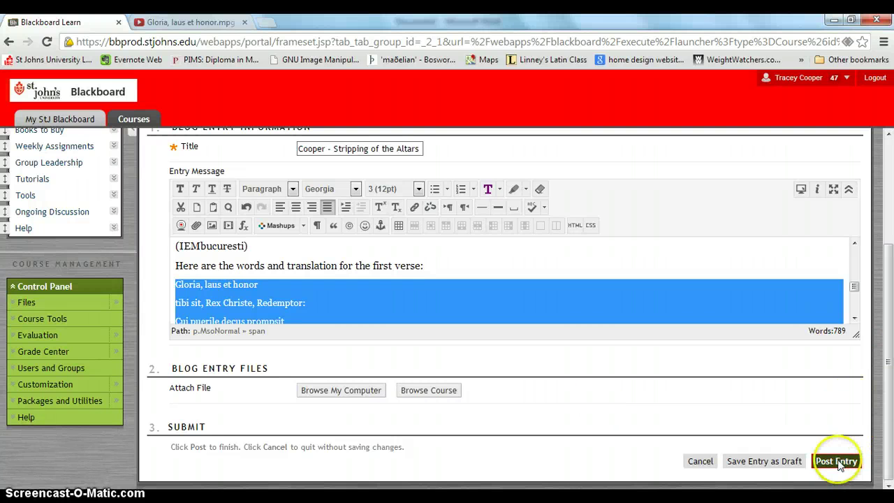
click(839, 462)
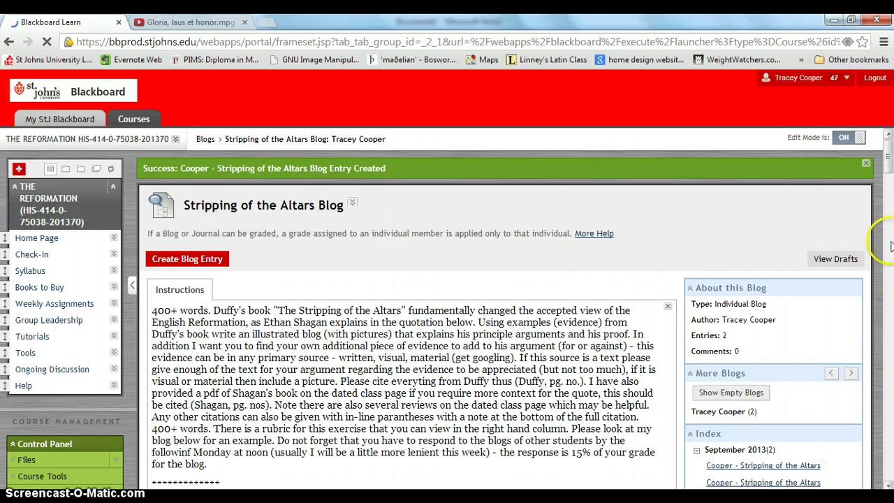
Step: Review the newly posted entry and add a non-anonymous comment reading "good job" followed by the instructor's abbreviated name
drag(888, 159, 888, 459)
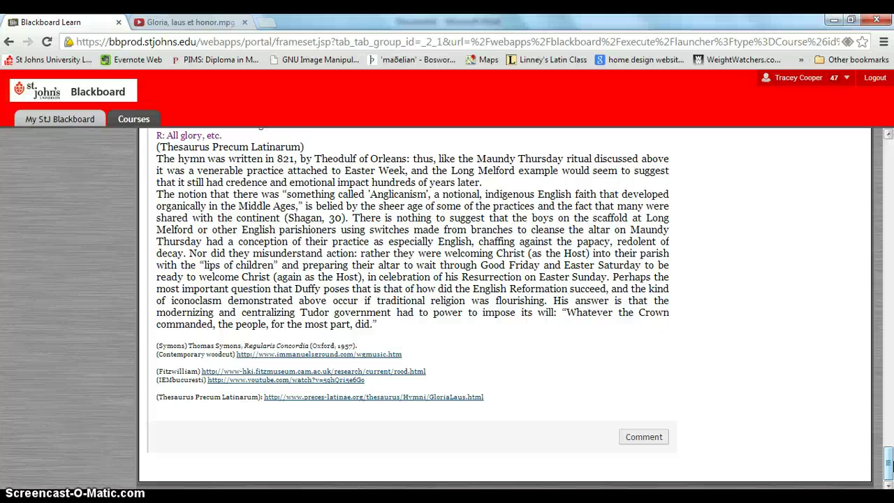
drag(888, 457, 888, 341)
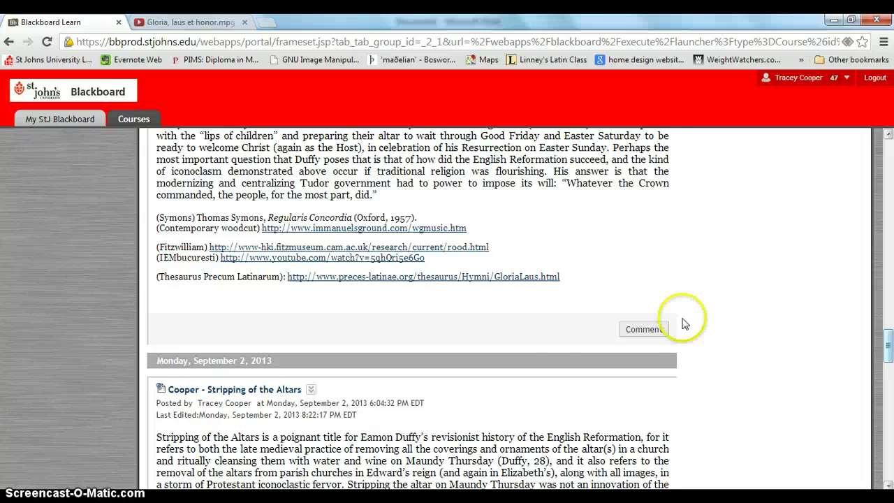
click(645, 331)
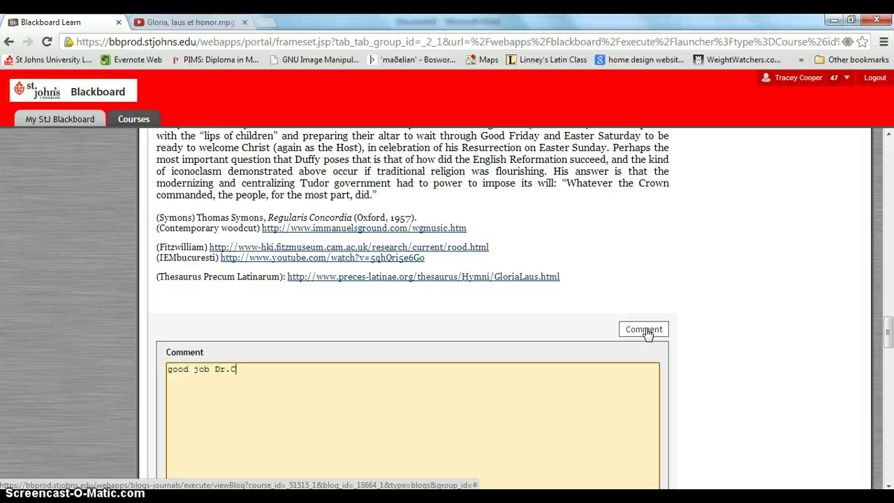
text(good job Dr.C.)
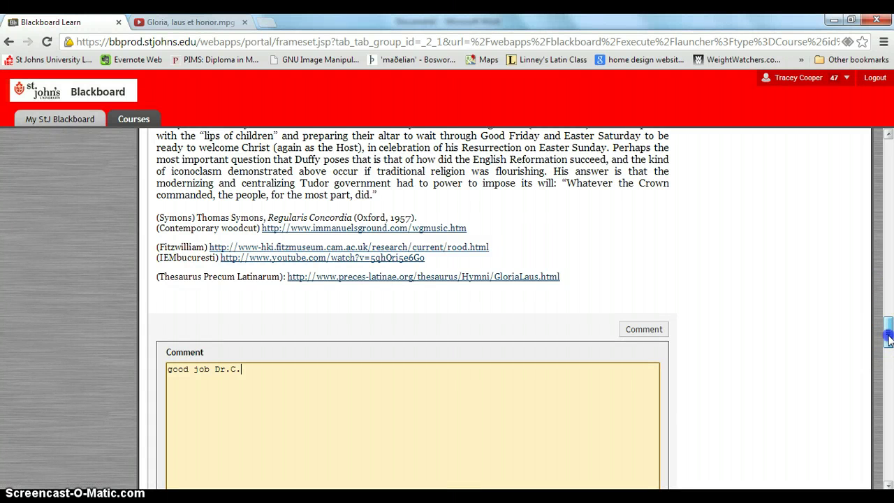
drag(888, 331, 888, 354)
click(644, 407)
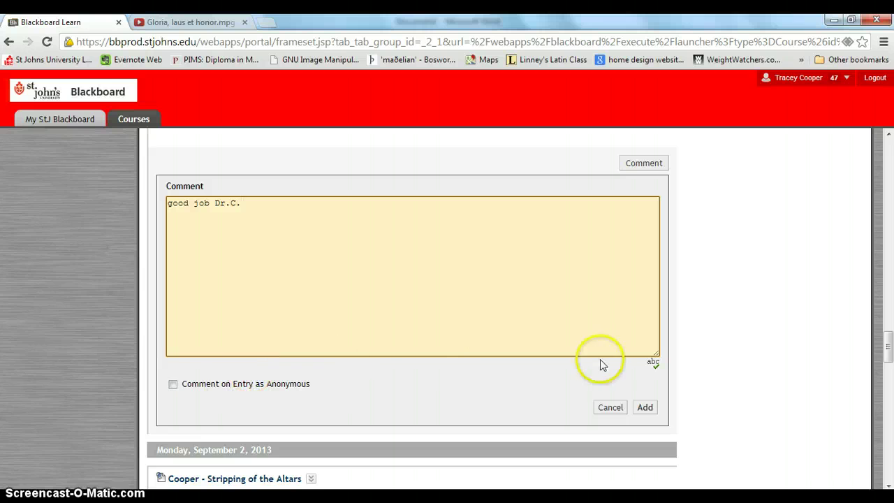
click(646, 408)
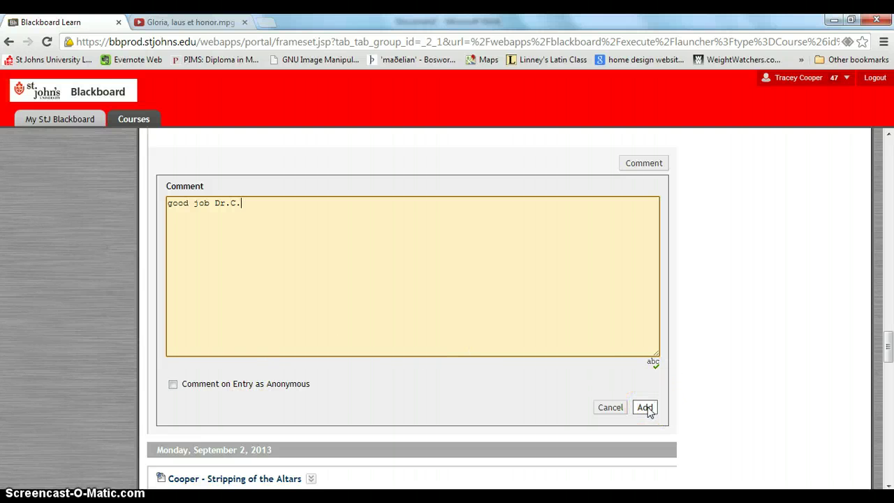
click(645, 408)
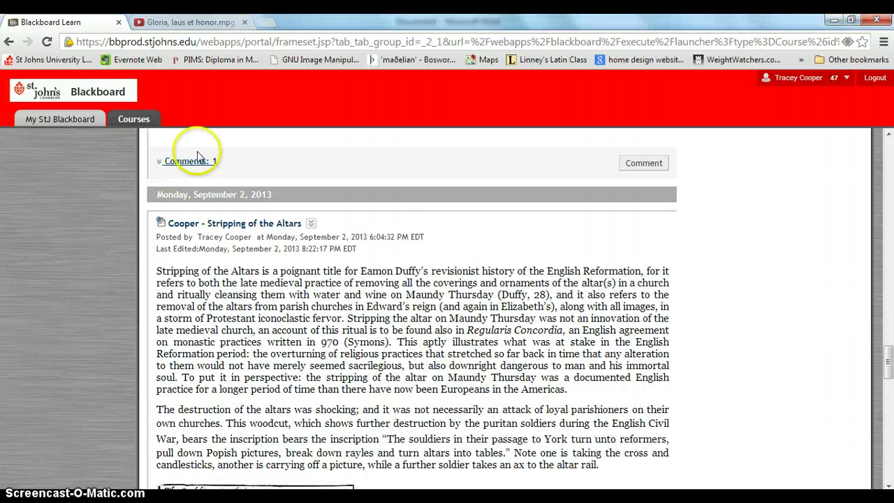
drag(887, 362, 886, 159)
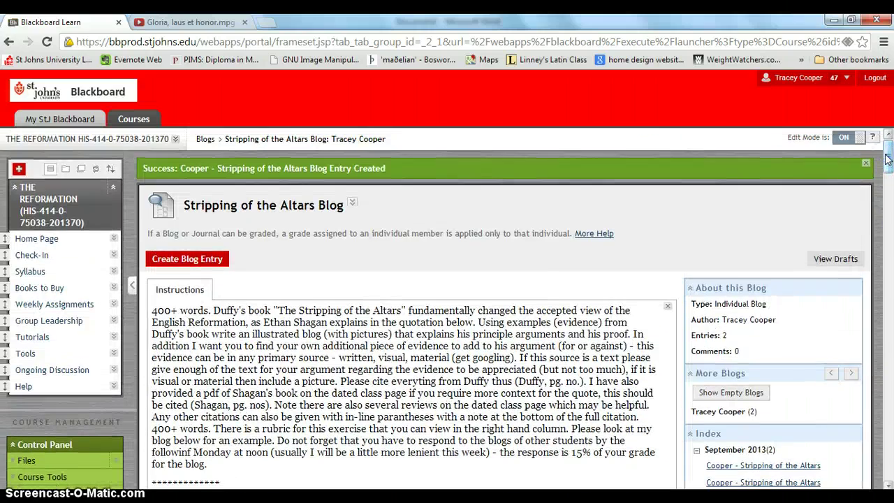